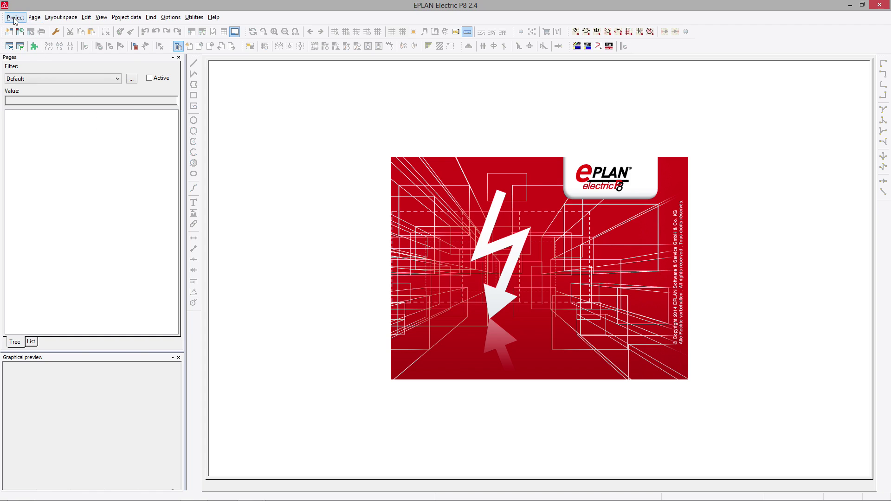
Bring up the Restore project dialog from the Project menu
left_click(16, 18)
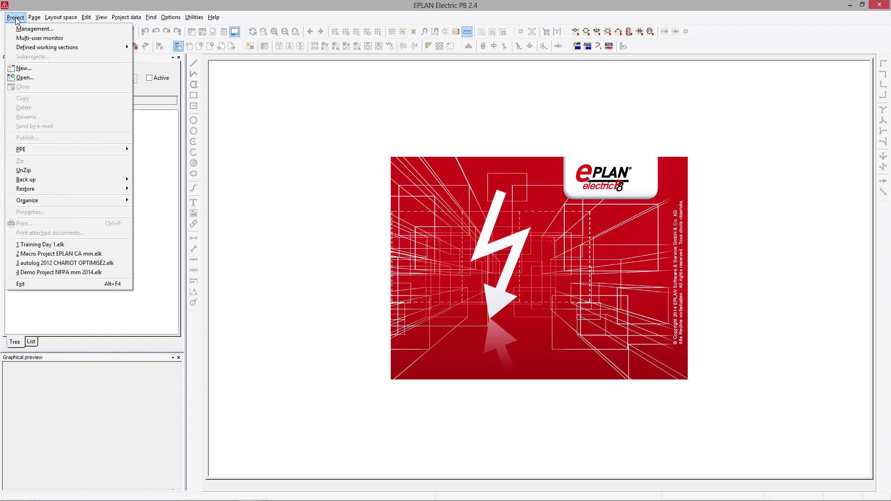
Pick Macro Project EPLAN CA mm.zw1 from the backup folder and check its target directory and name
mouse_move(45, 188)
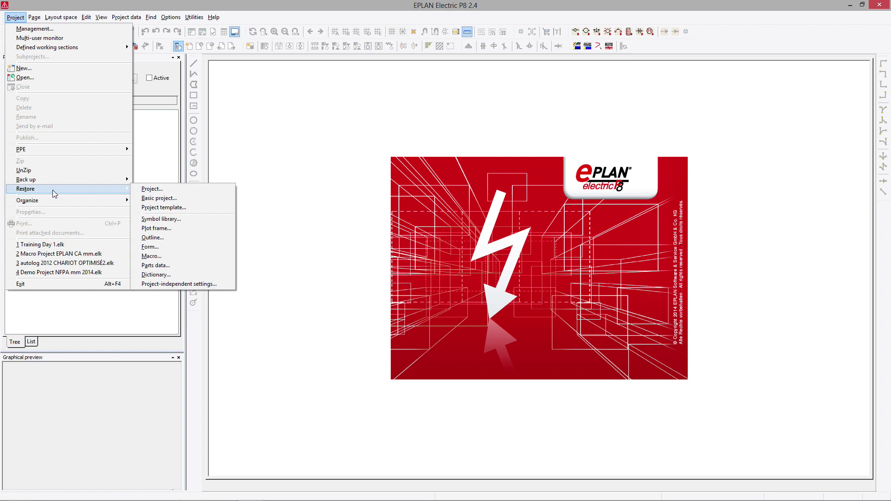
left_click(172, 191)
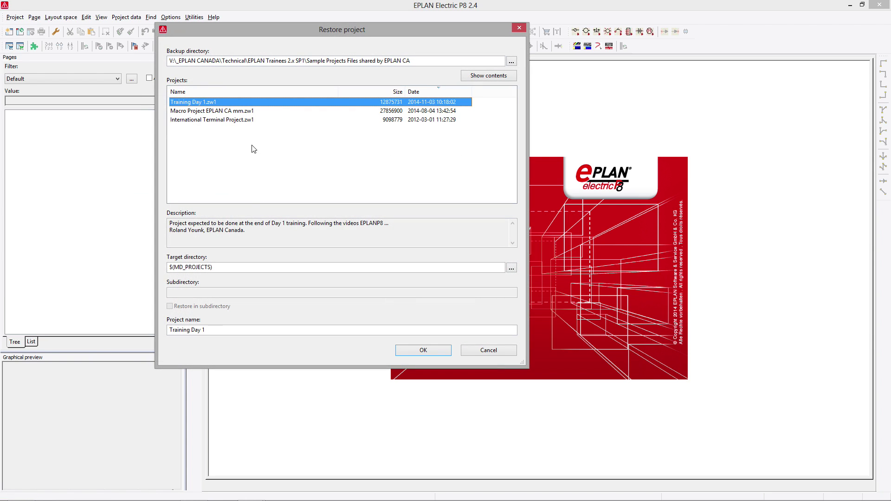
left_click(512, 61)
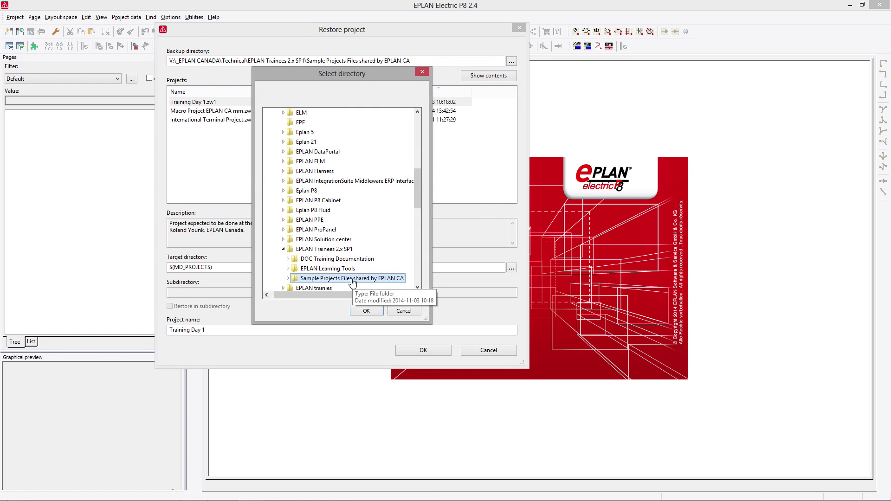
left_click(364, 310)
left_click(220, 111)
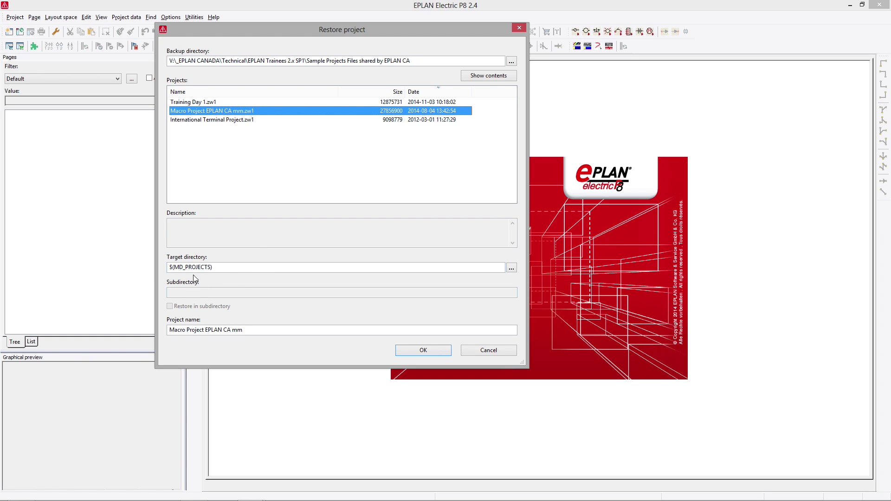
double_click(232, 269)
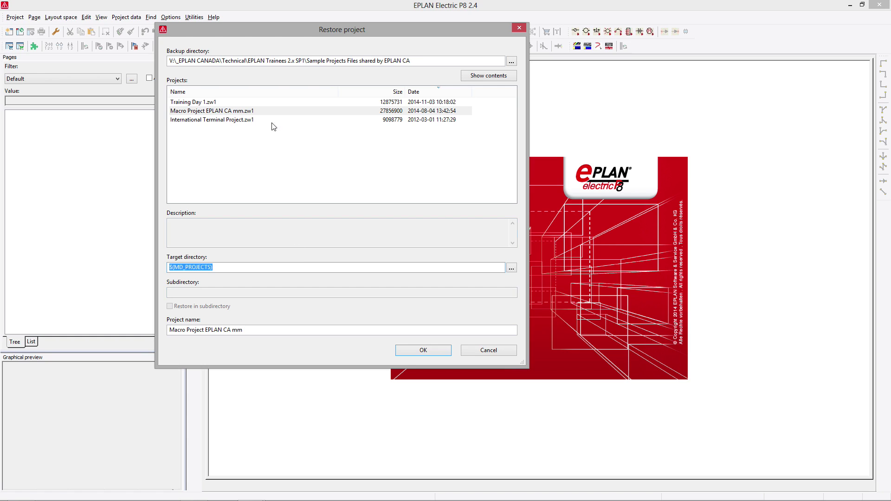
left_click(251, 112)
left_click(245, 268)
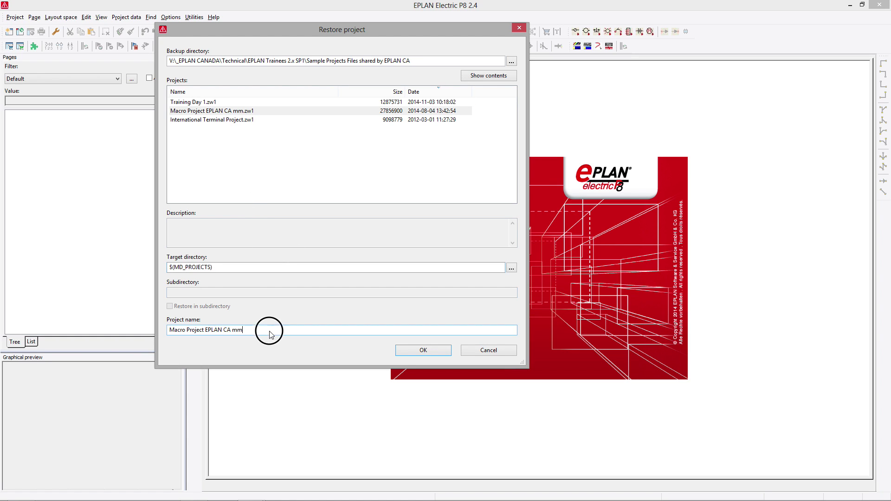
Restore Macro Project EPLAN CA mm, overwriting and converting the existing copy, and expand its page tree
left_click(414, 351)
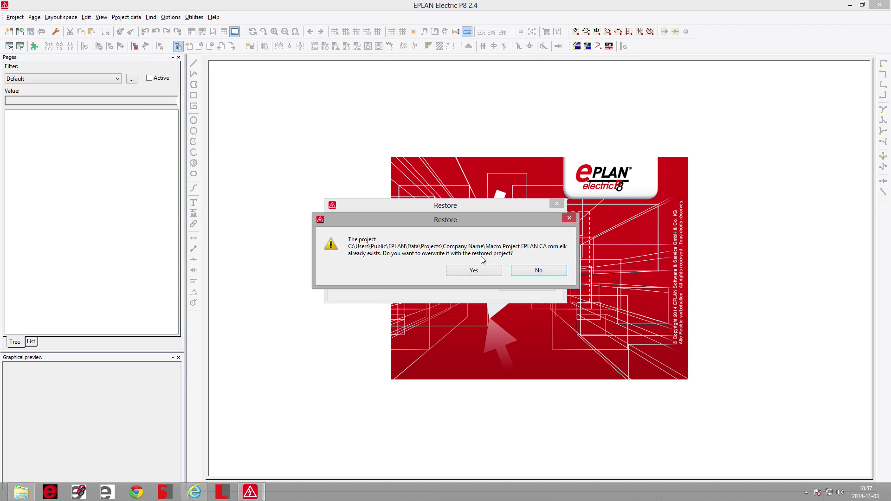
left_click(473, 268)
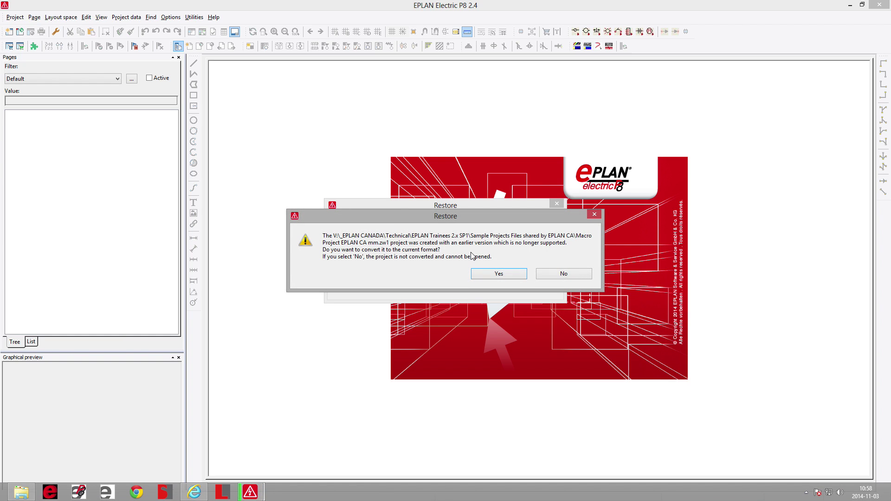
left_click(484, 274)
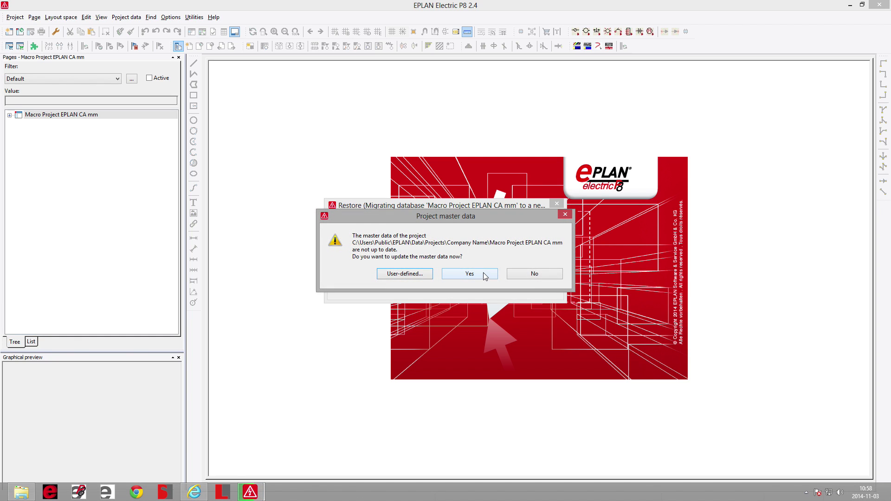
left_click(527, 273)
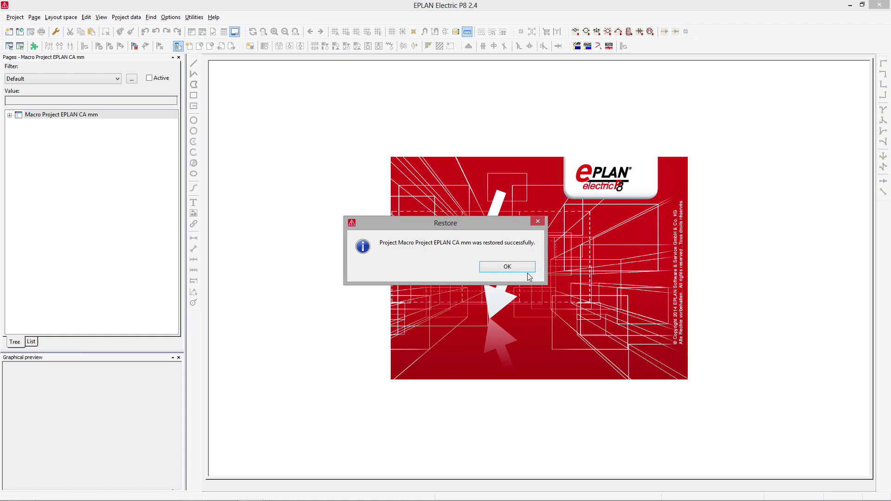
left_click(520, 269)
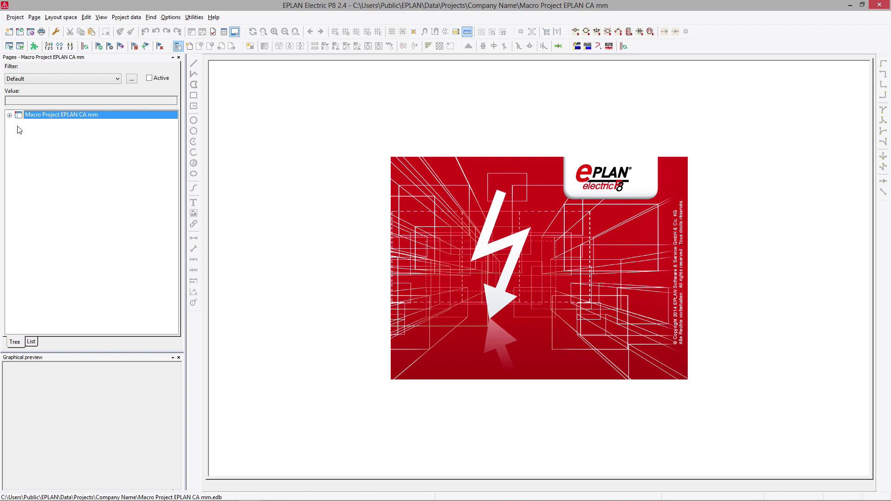
left_click(9, 115)
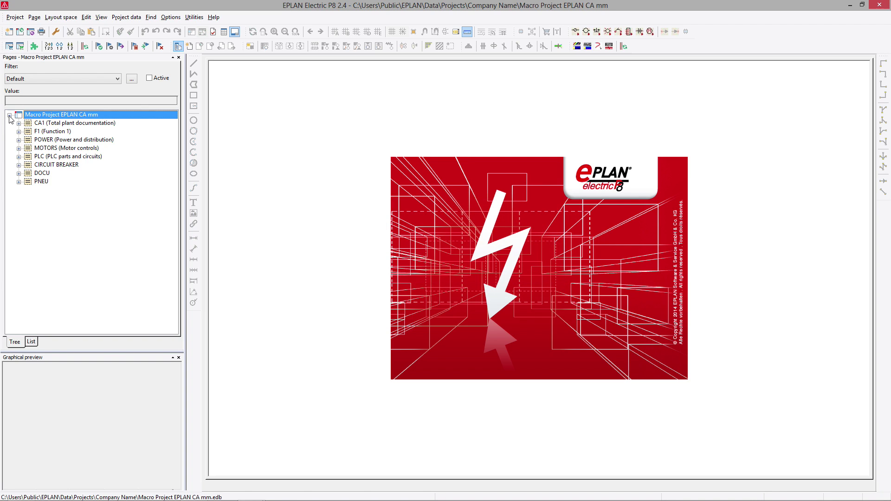
right_click(68, 117)
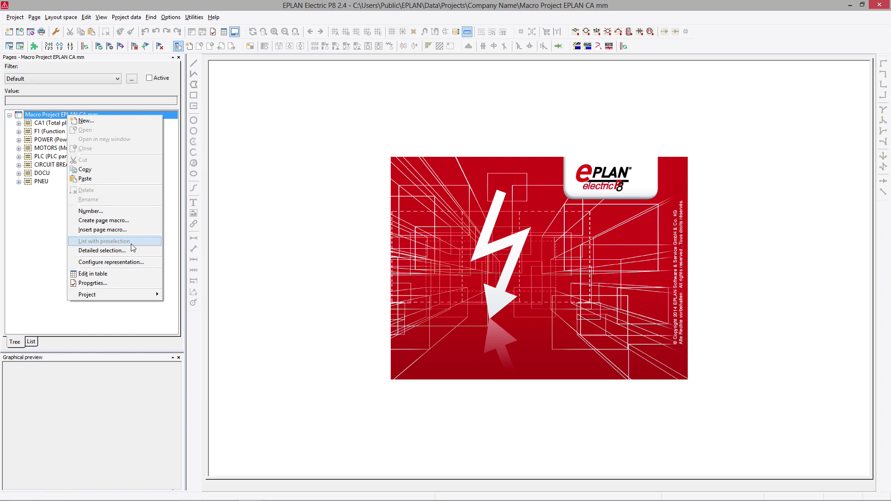
Confirm Type of project stays Macro project in Macro Project EPLAN CA mm's properties
left_click(103, 282)
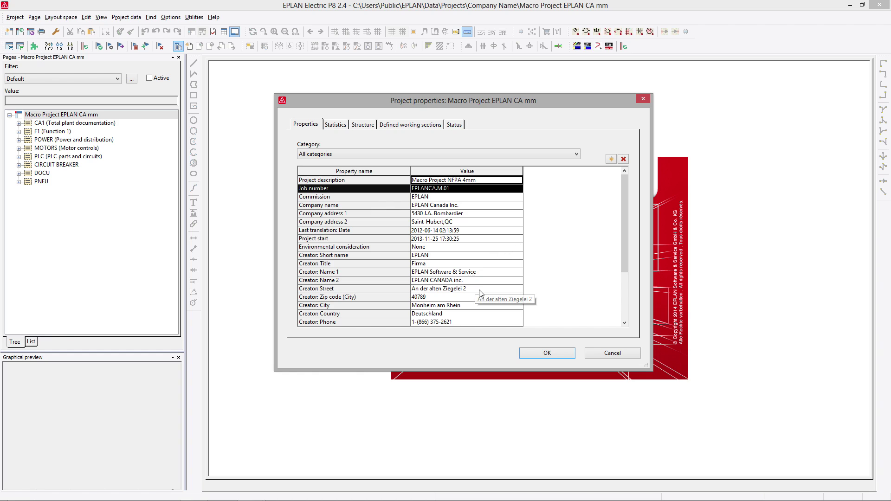
left_click_drag(625, 258, 629, 302)
left_click(371, 301)
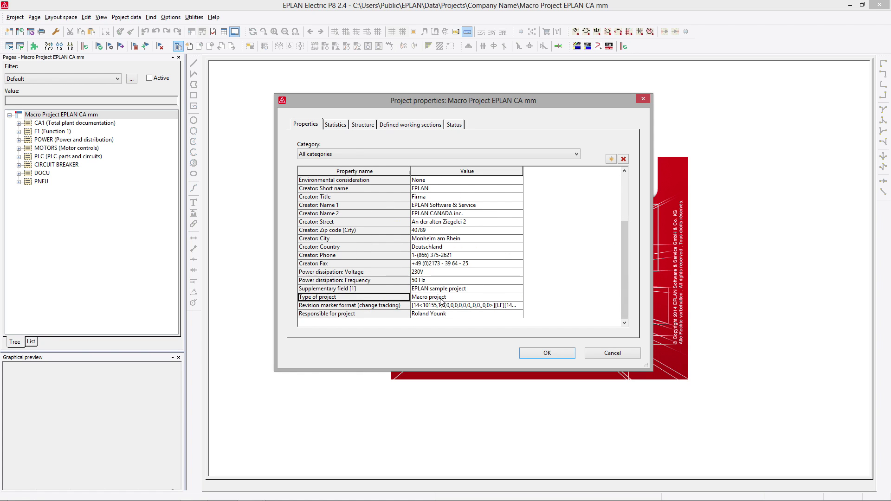
left_click(464, 297)
left_click(519, 297)
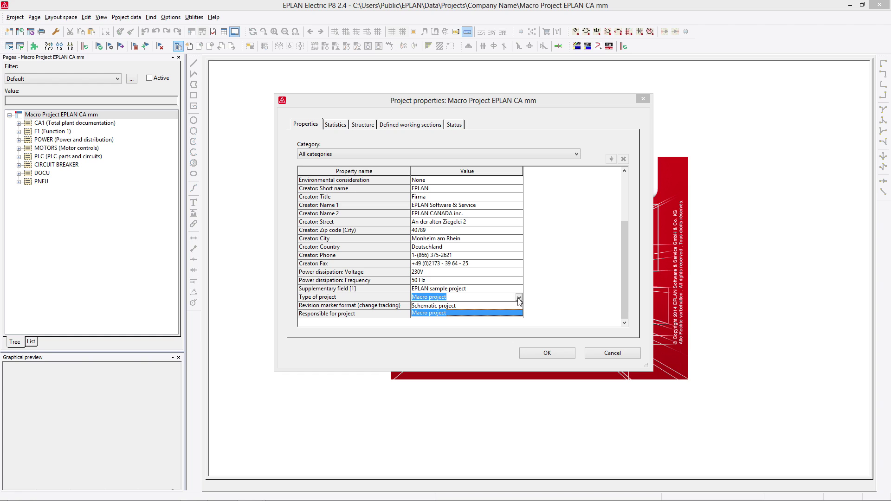
left_click(519, 298)
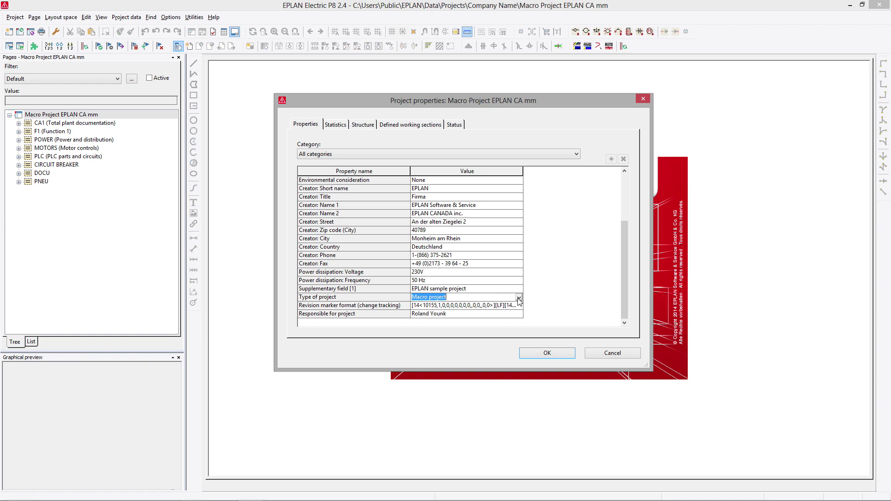
left_click(548, 353)
Open page 4 MOTOR A-P: STANDARD MOTOR 1 DIRECTION and zoom in on its right-hand motor circuits
left_click(64, 149)
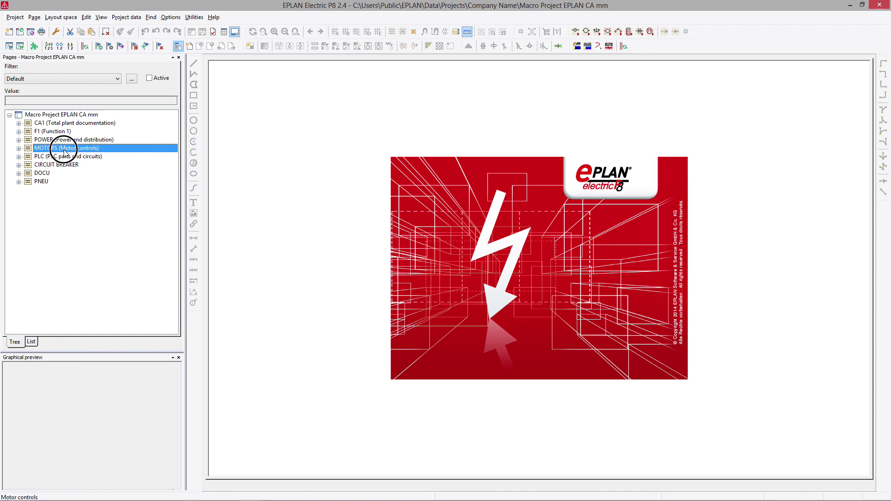
double_click(83, 166)
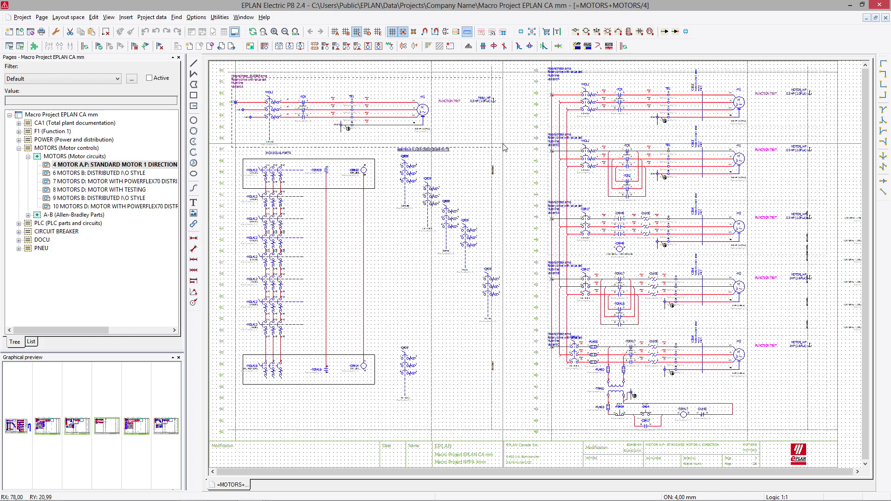
left_click(263, 33)
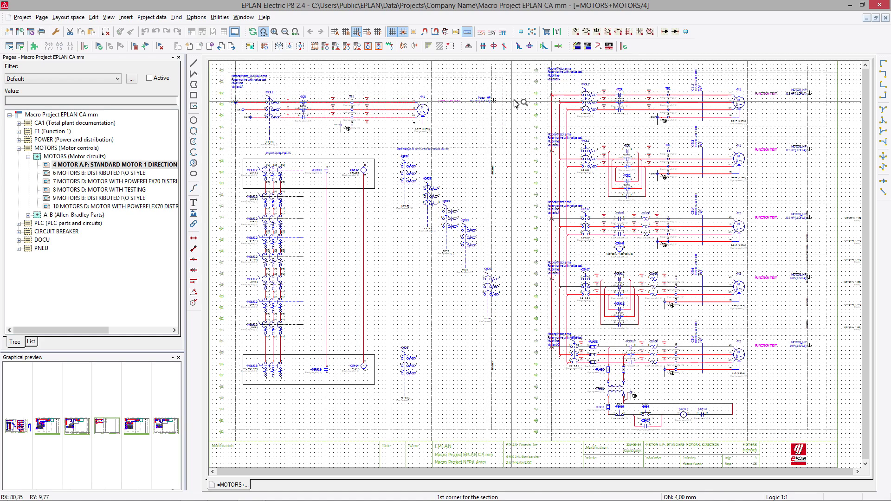
left_click(530, 65)
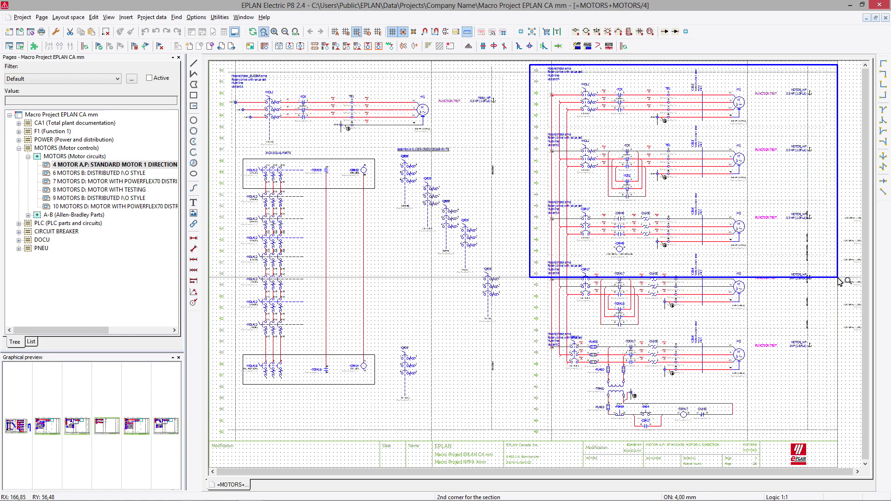
left_click(808, 263)
left_click(458, 72)
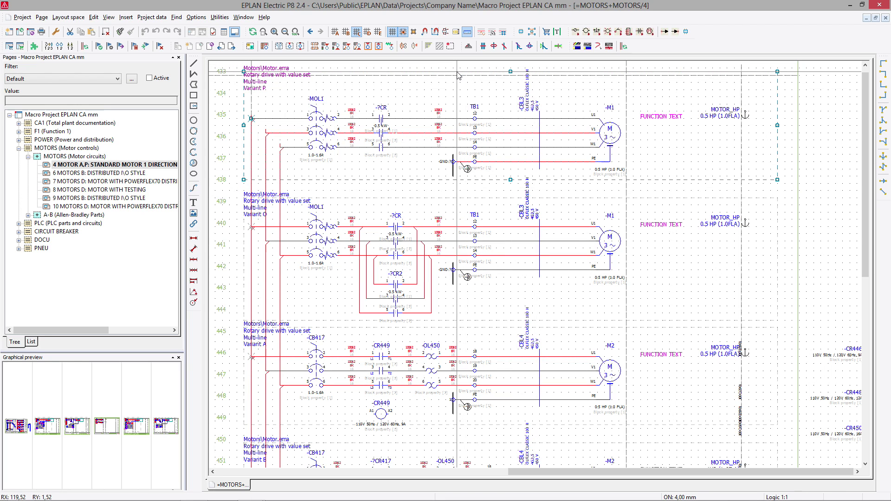
Start inserting a macro box from the Insert menu
left_click(126, 18)
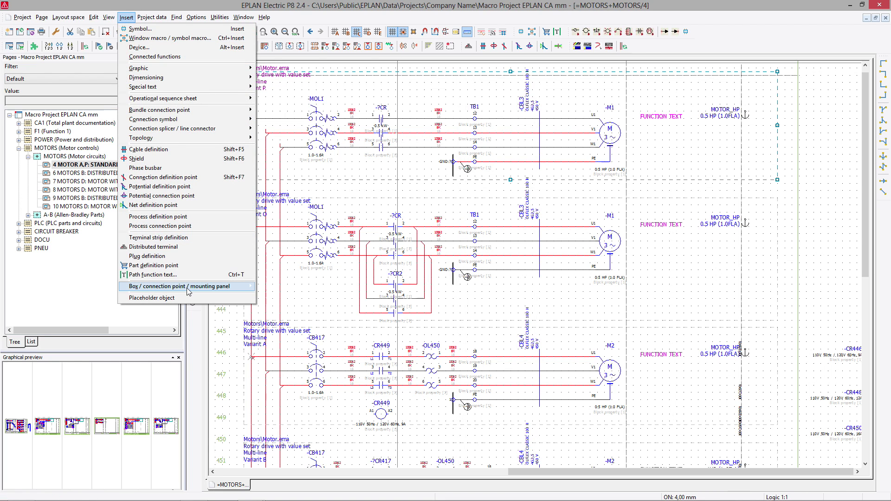
mouse_move(190, 288)
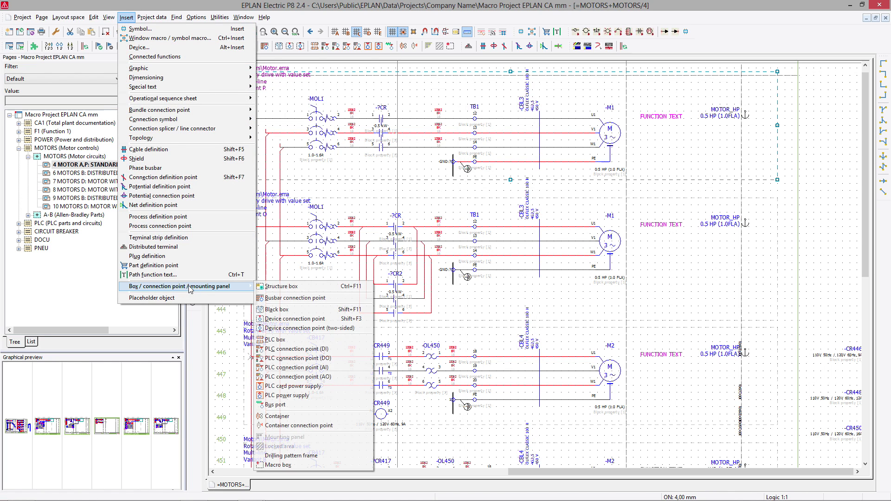
left_click(300, 466)
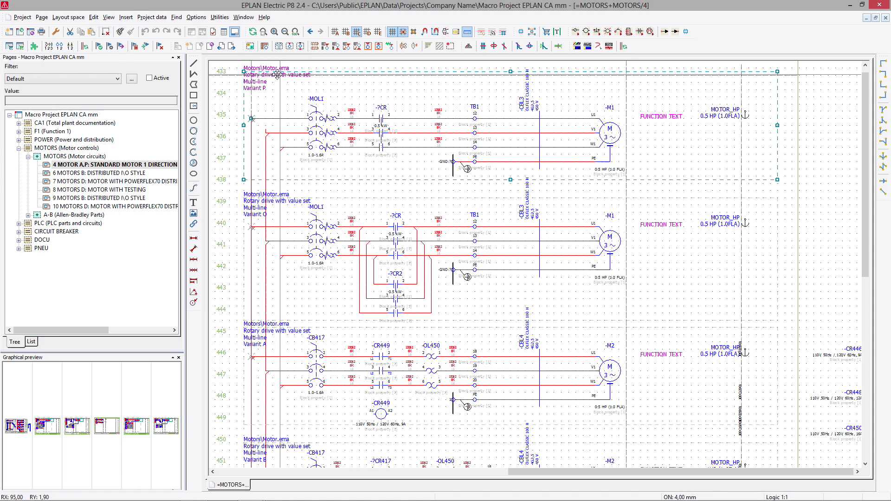
Toggle display of macro borders and block-property texts, then open the top motor's macro box properties
left_click(112, 19)
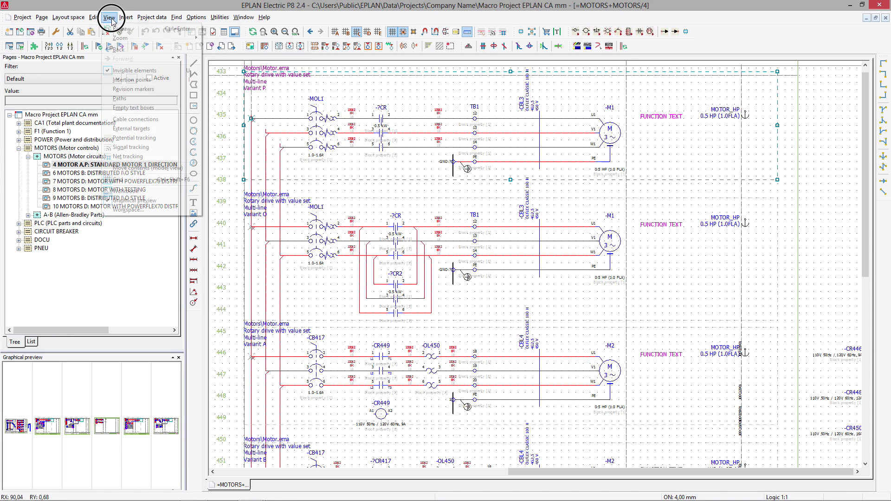
left_click(151, 71)
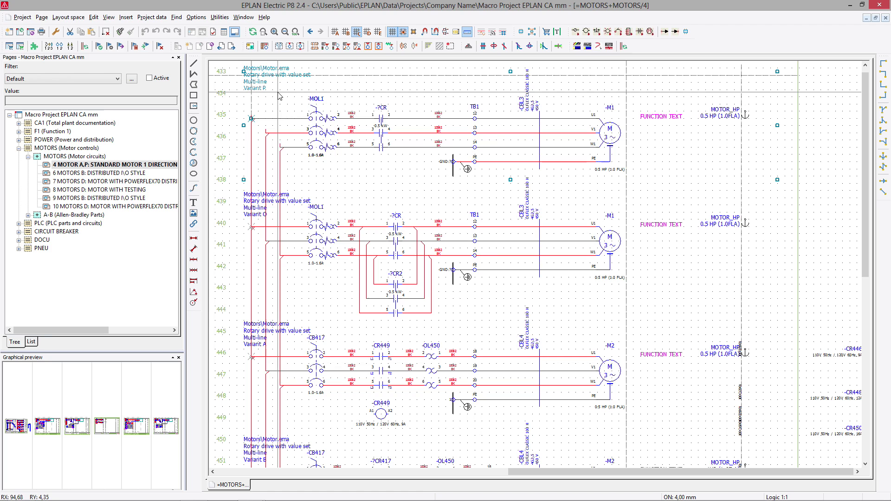
left_click(109, 19)
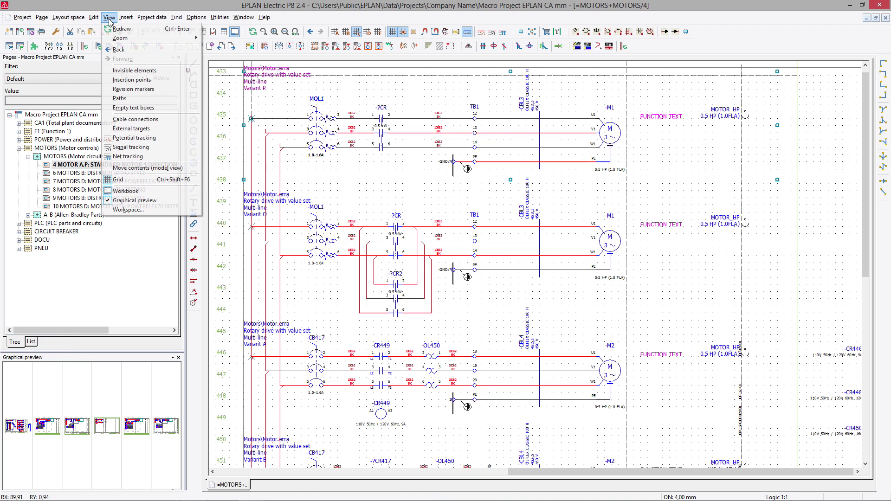
left_click(135, 70)
double_click(251, 75)
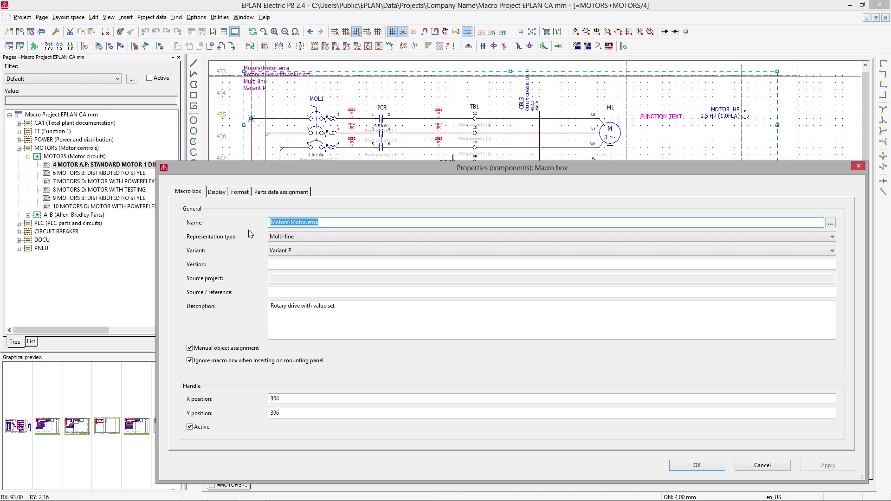
left_click(292, 238)
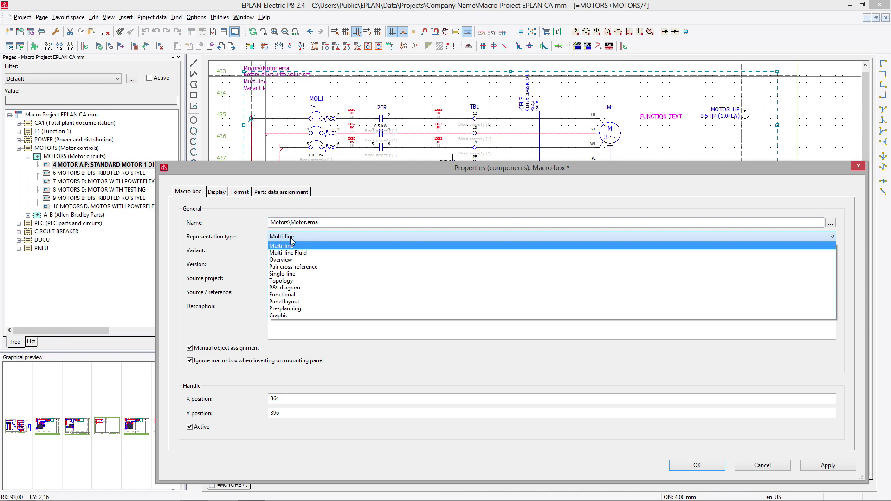
left_click(291, 245)
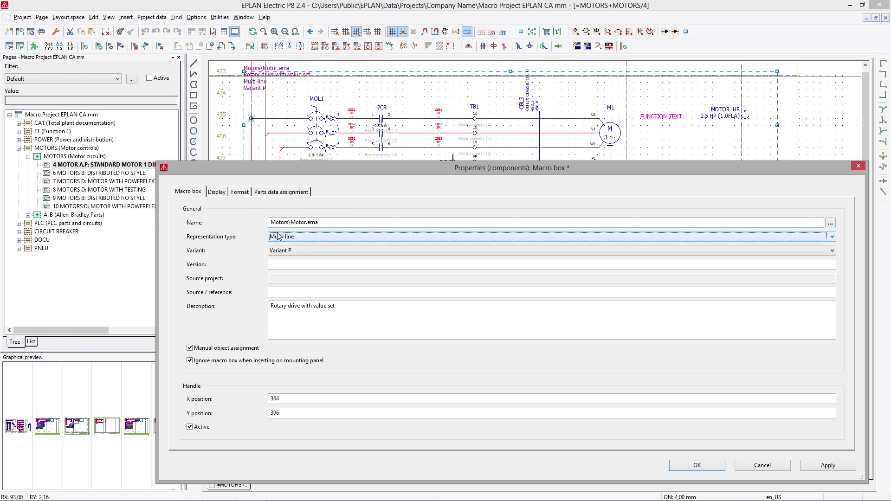
left_click(304, 238)
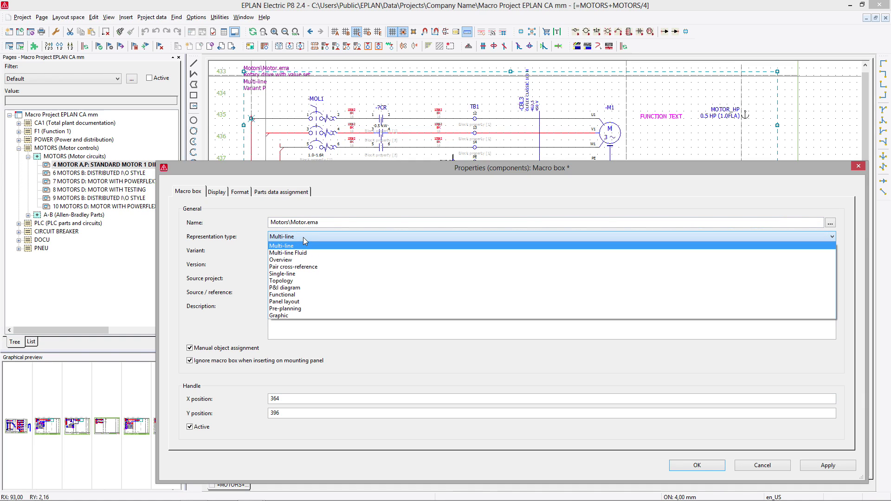
left_click(234, 231)
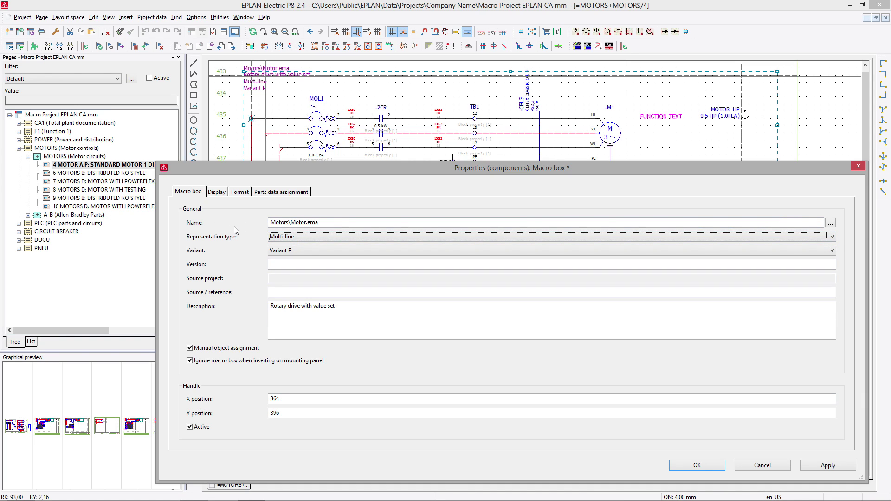
left_click(291, 251)
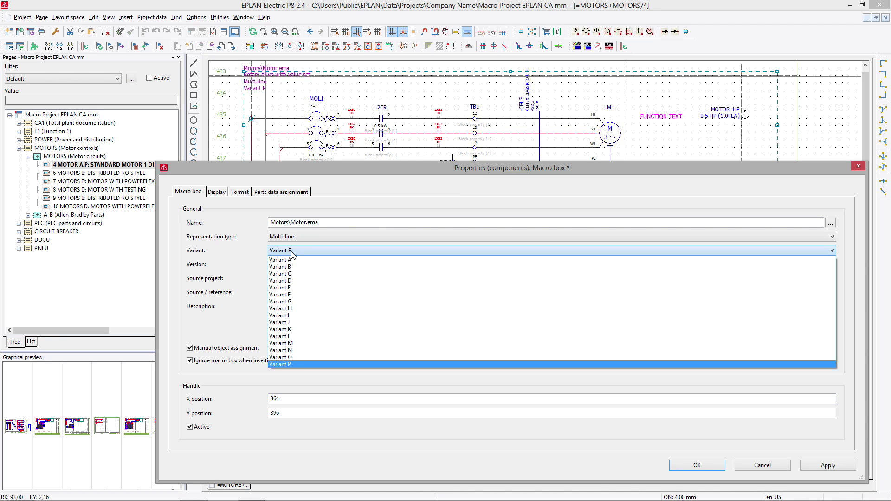
left_click(291, 252)
key("Return")
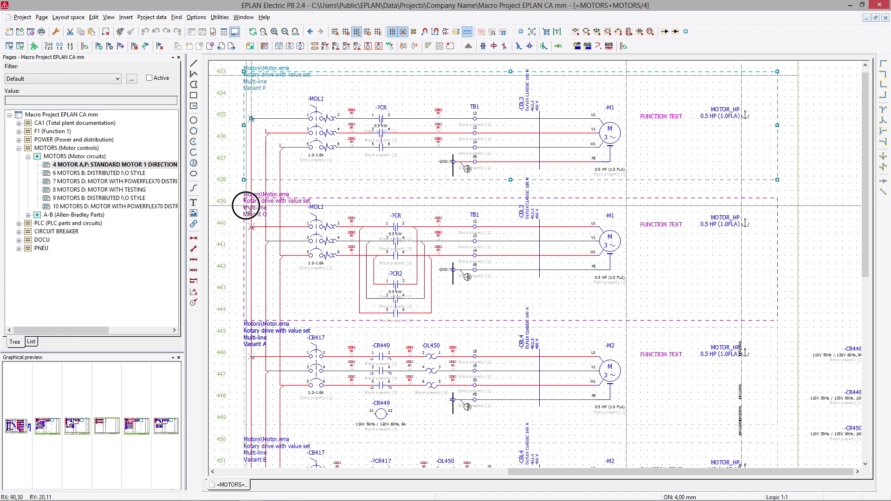
double_click(245, 343)
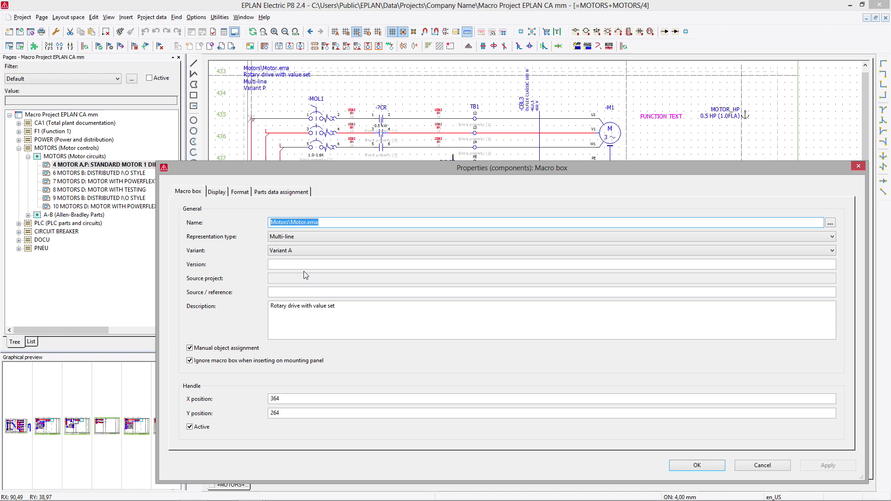
left_click(277, 251)
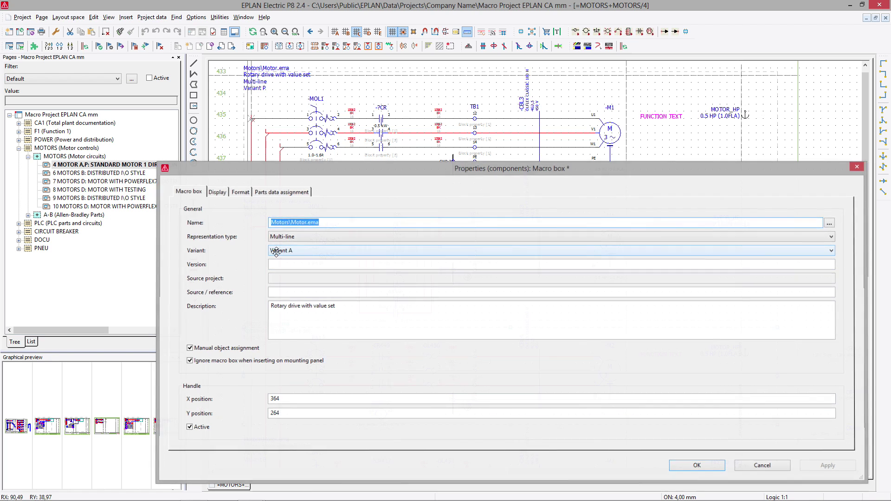
key("Return")
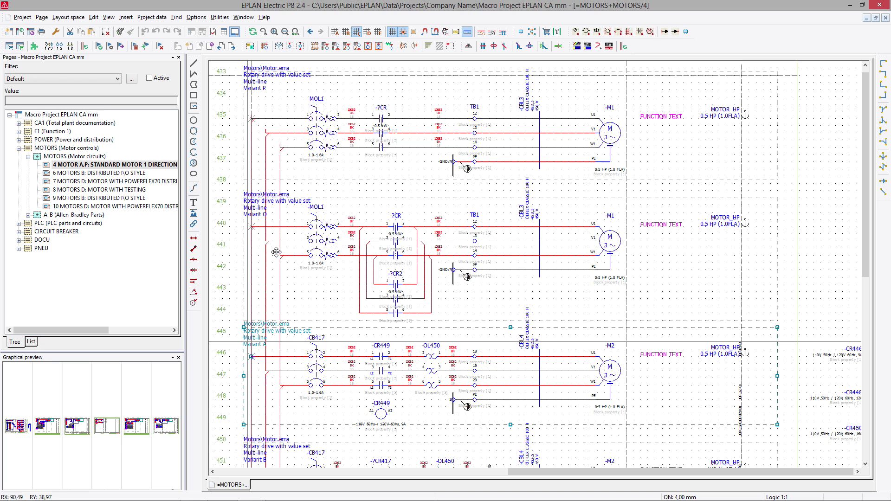
double_click(746, 115)
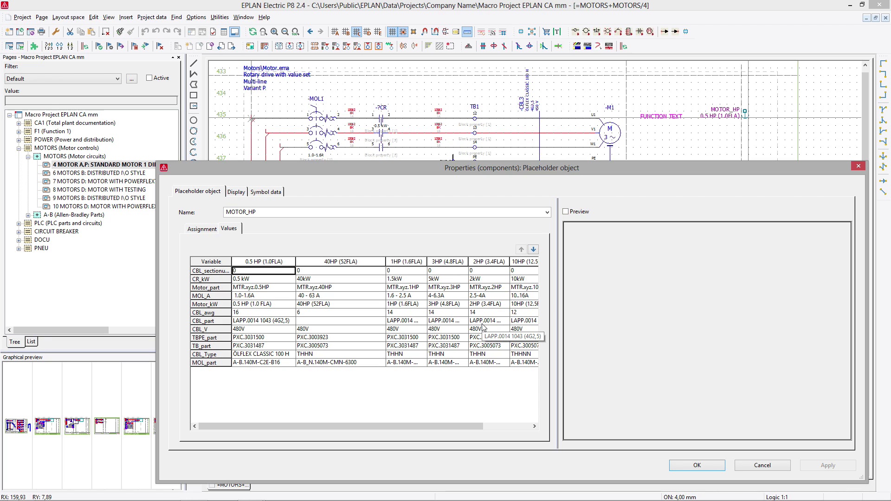
left_click(458, 270)
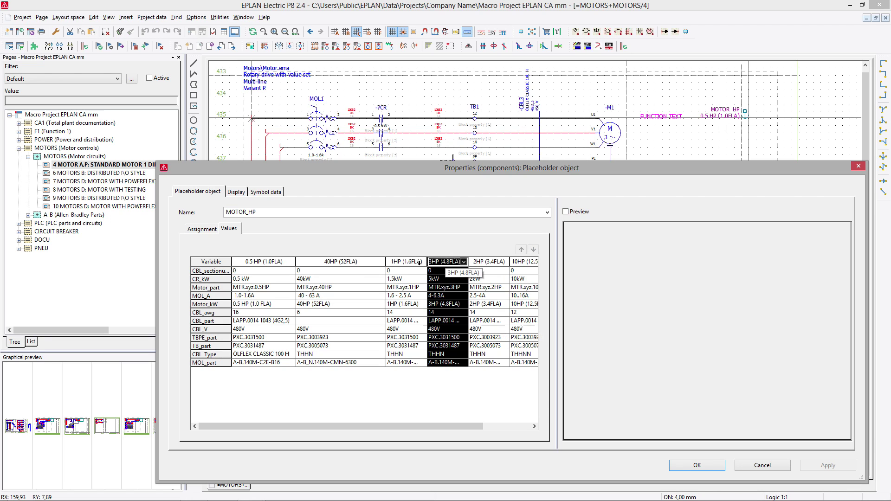
left_click(417, 270)
left_click(353, 278)
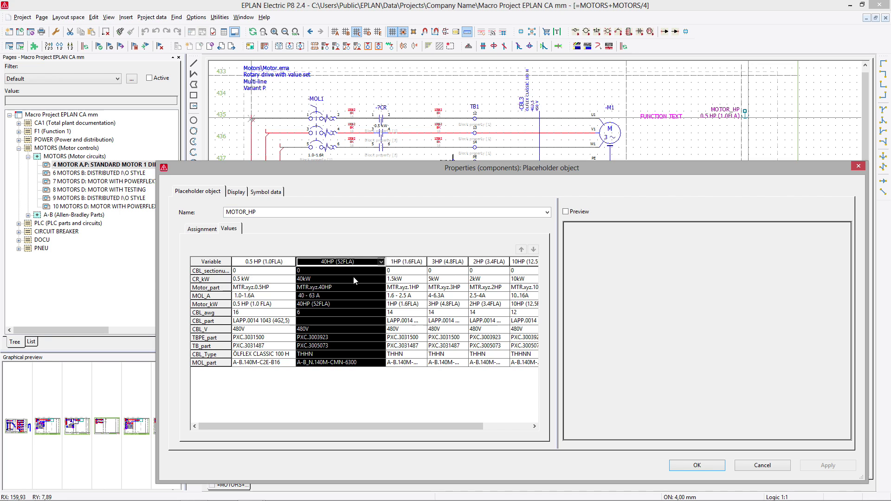
key("Return")
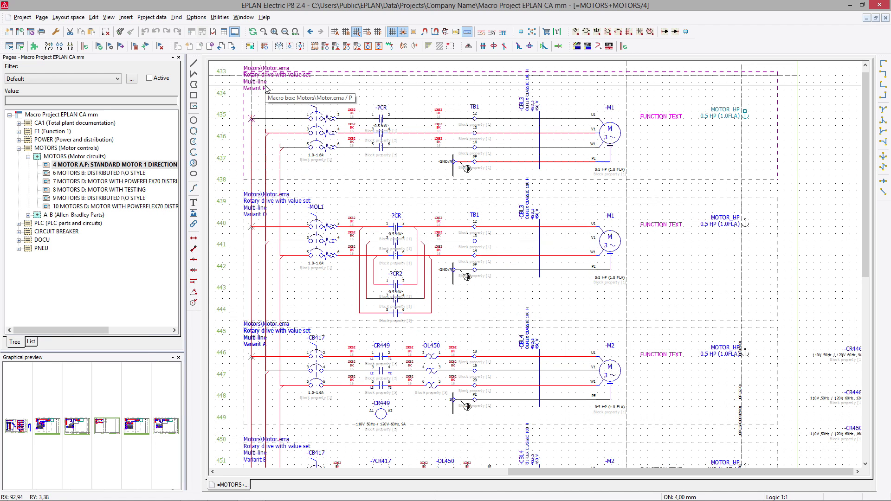
Open page 1 of POWER > DISTRIBUTION and fit the whole schematic in view
double_click(71, 141)
left_click(64, 157)
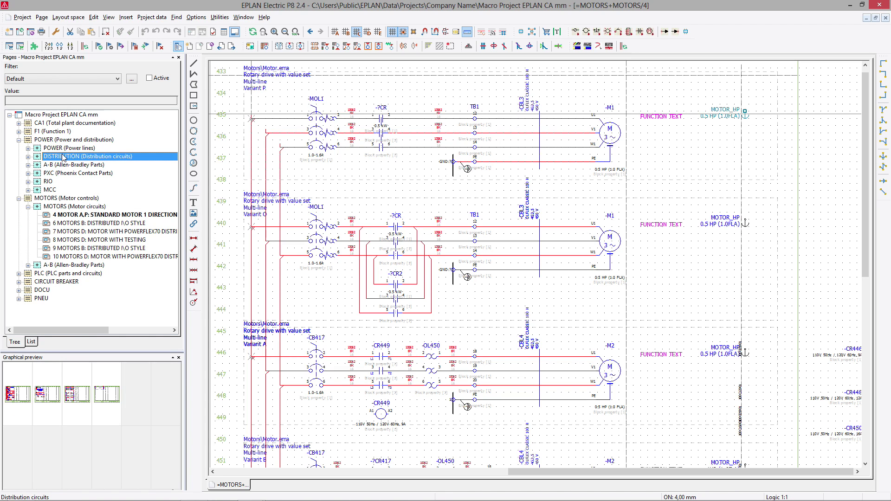
double_click(64, 158)
double_click(79, 165)
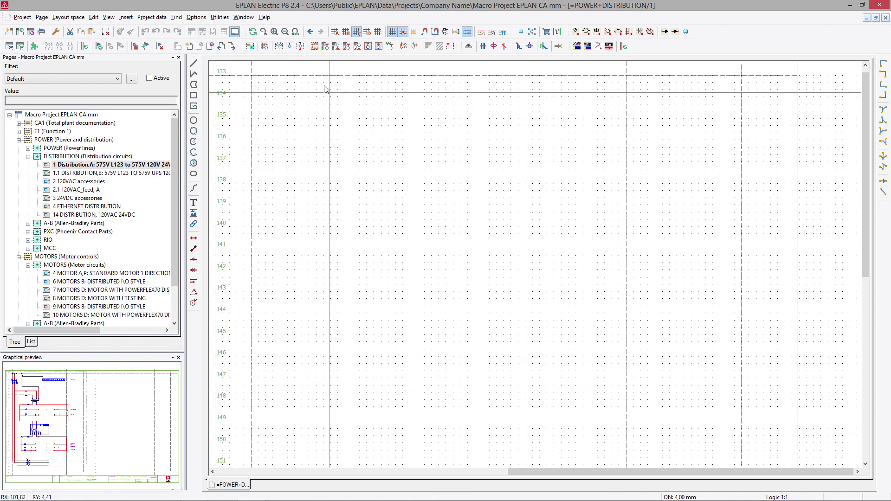
left_click(295, 31)
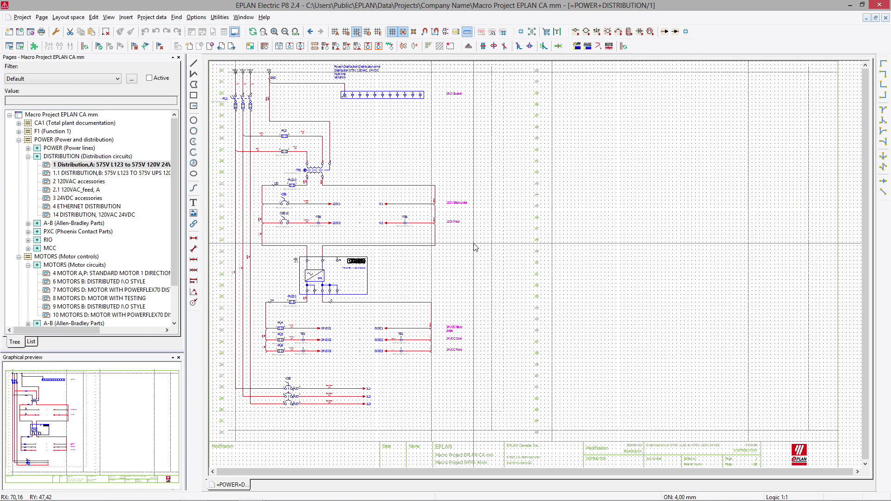
Inspect the Power folder and file parts of the distribution macro box name, then select POWER
double_click(504, 209)
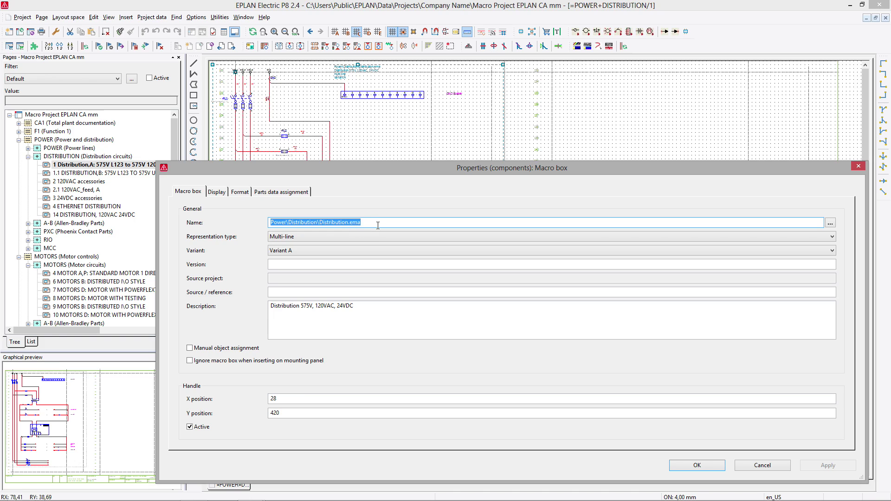
left_click_drag(377, 223, 324, 223)
key("Home")
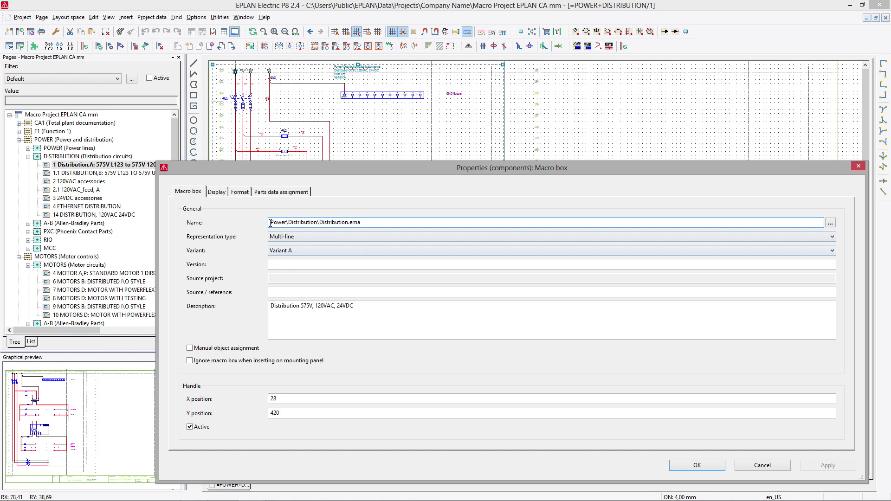
left_click_drag(270, 223, 286, 224)
key("Escape")
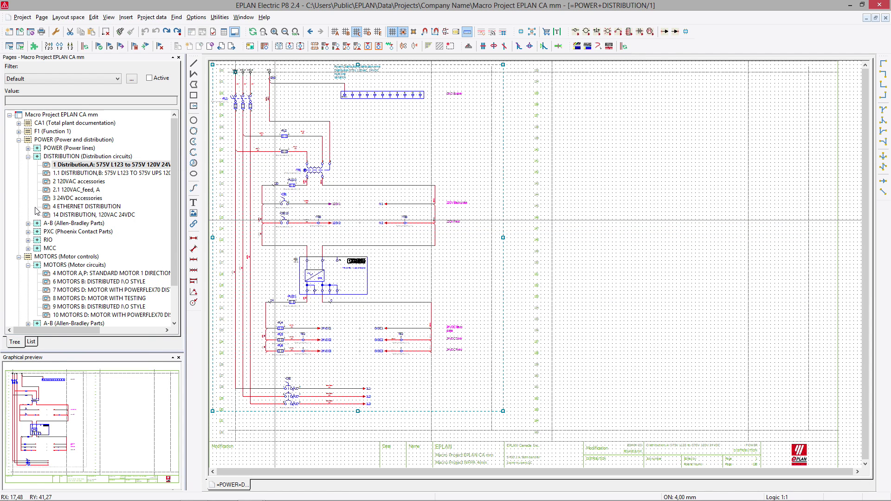
left_click(68, 140)
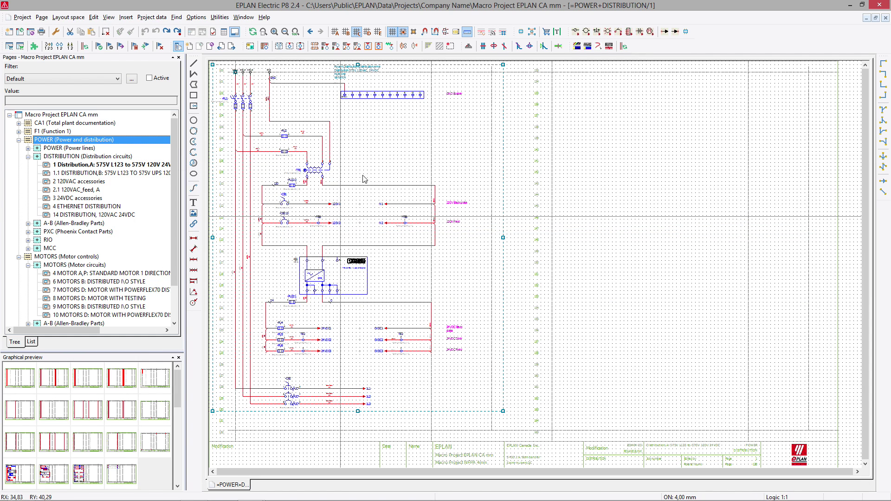
left_click(221, 18)
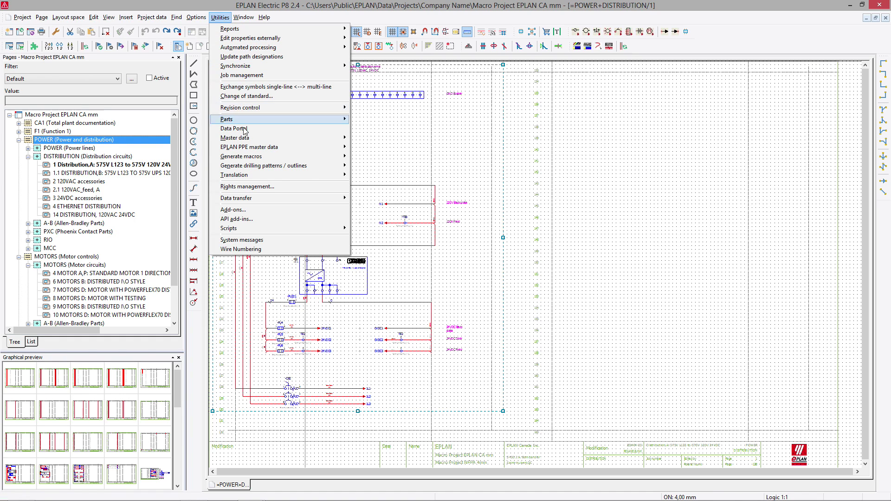
Generate macros automatically for the selected POWER structure only
mouse_move(258, 157)
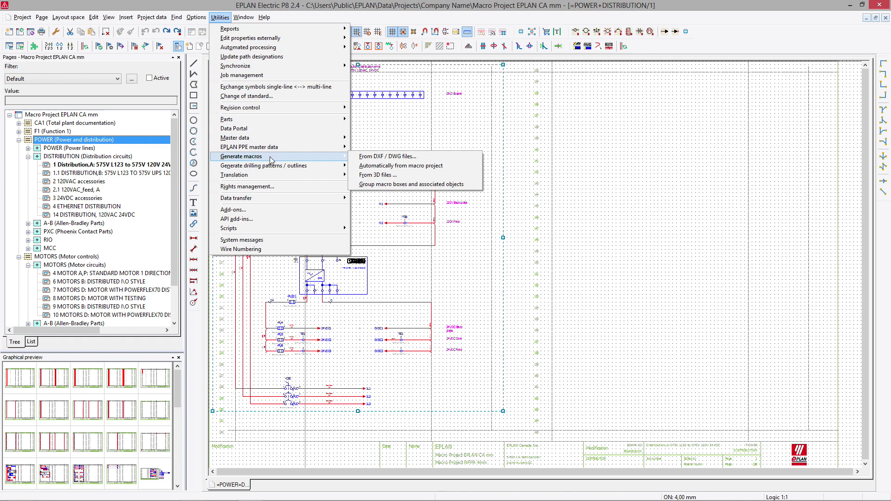
left_click(444, 171)
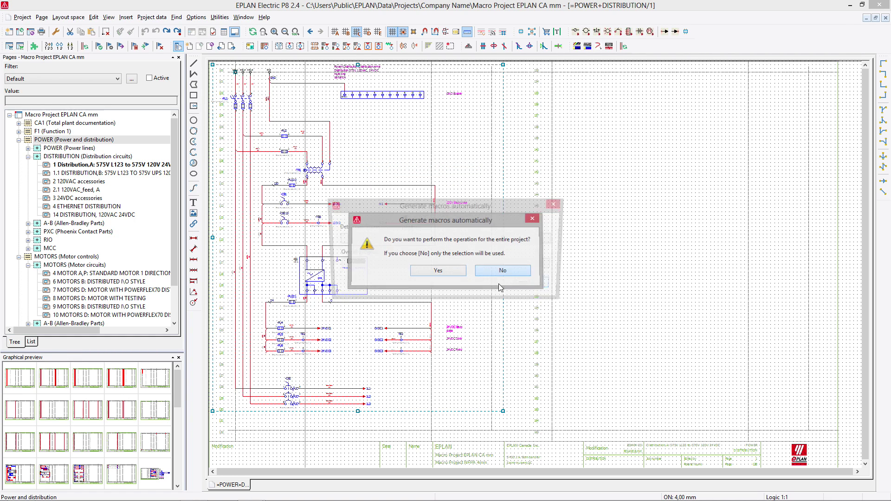
left_click(501, 274)
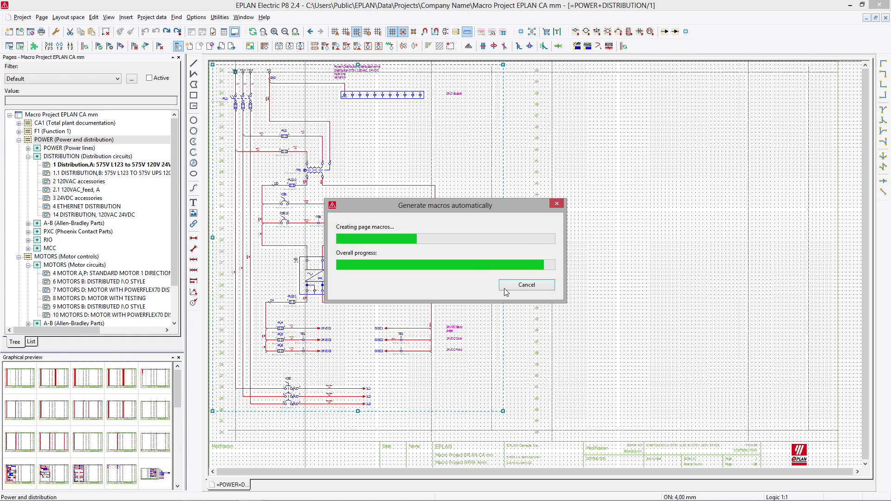
Check the Distribution macro boxes on pages 1 and 1.1 (Variant B), then collapse the tree to the project root
double_click(506, 192)
key("Escape")
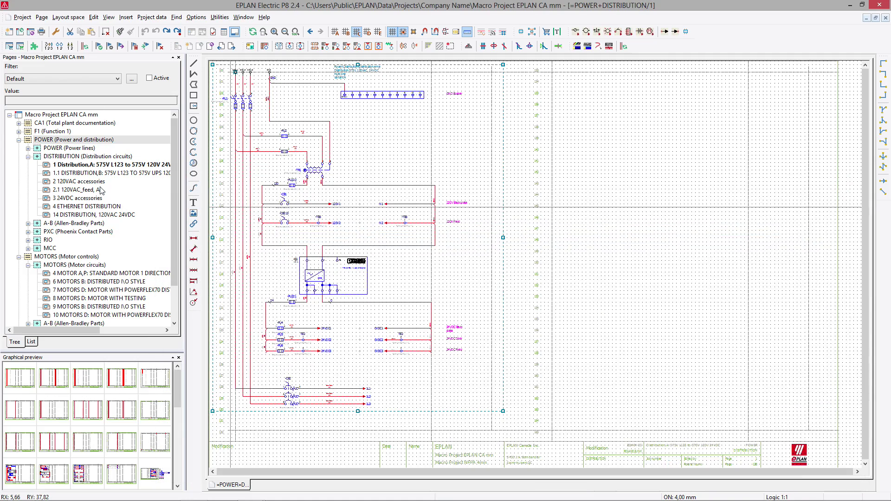
double_click(89, 173)
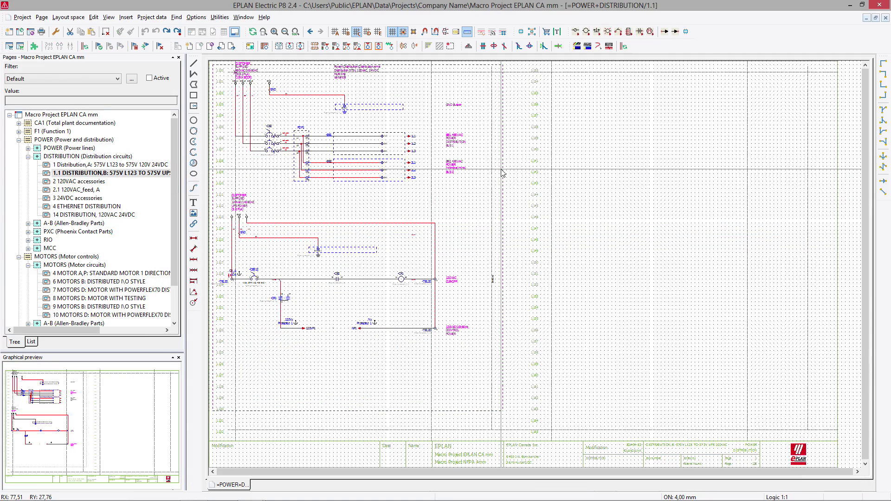
double_click(503, 172)
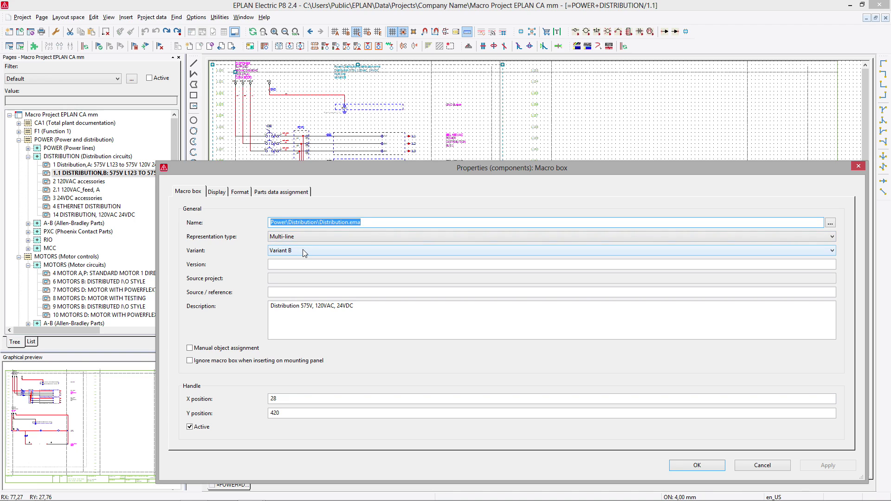
key("Return")
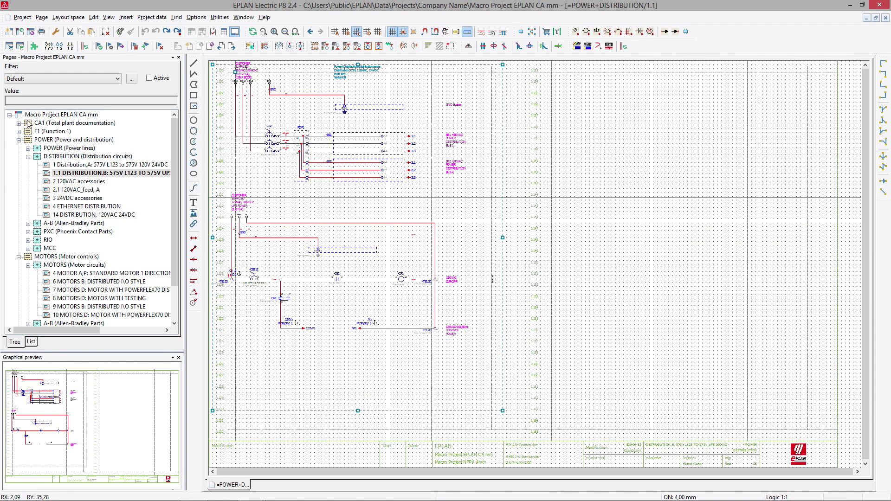
left_click(10, 115)
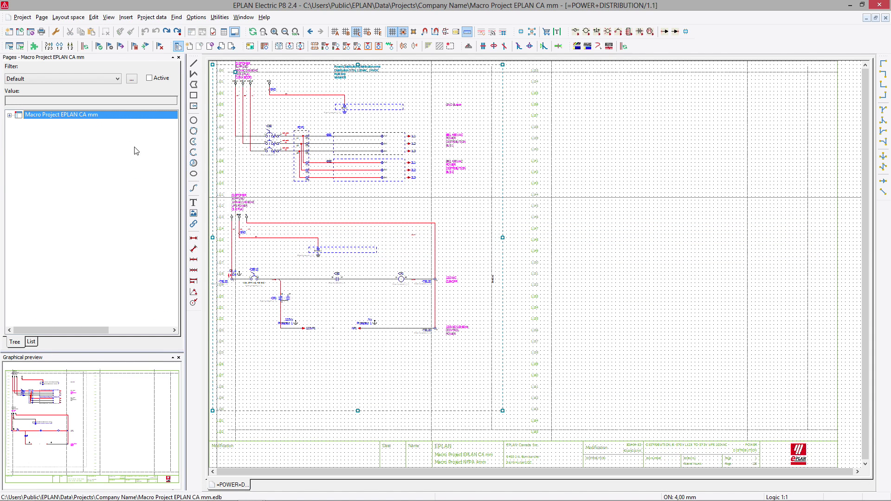
Close the macro project and open Training Day 1 from the recent projects
left_click(23, 18)
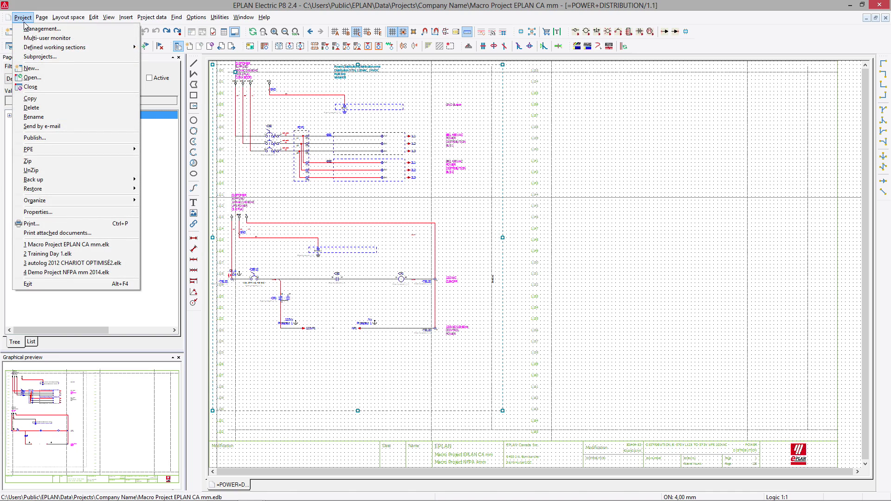
left_click(31, 87)
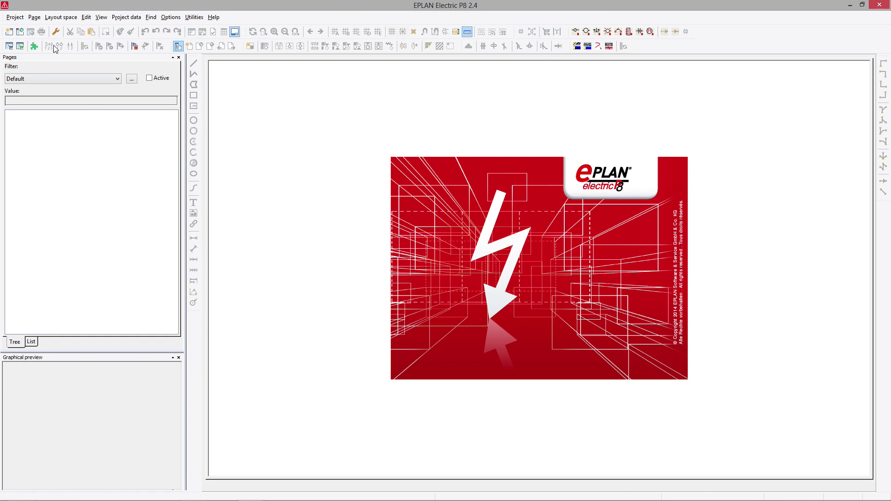
left_click(15, 17)
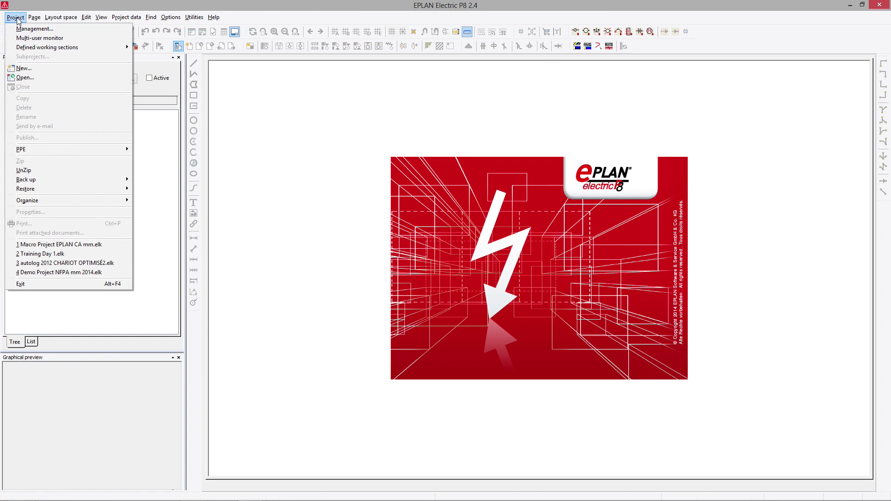
left_click(52, 255)
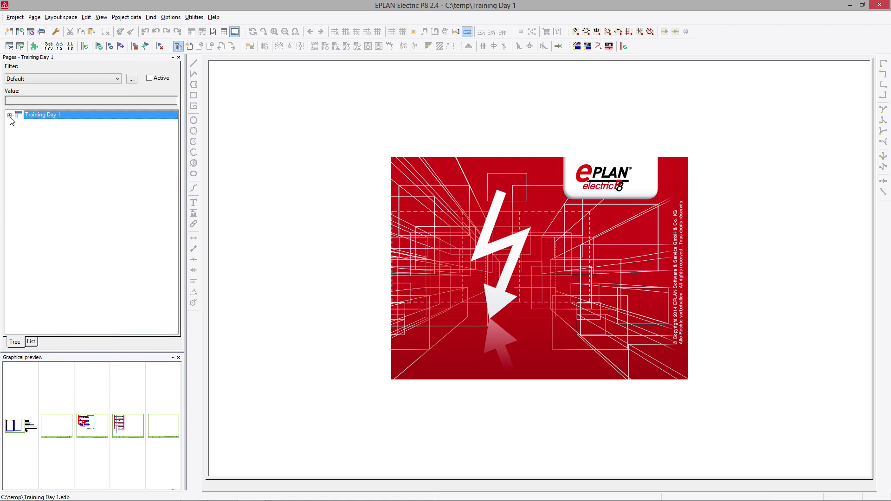
left_click(10, 115)
Copy Training Day 1 entirely, including reports, to C:\temp\Training Day 2.elk
left_click(15, 17)
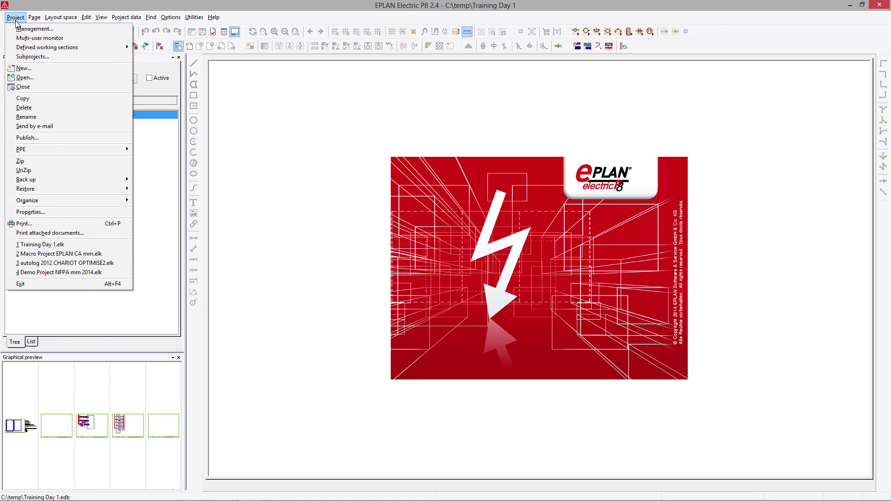
left_click(28, 99)
left_click(367, 163)
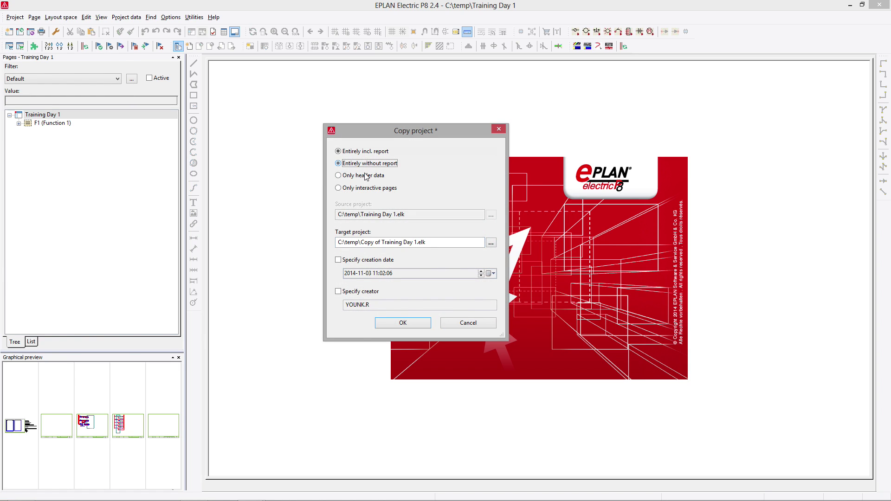
left_click(366, 175)
left_click(368, 188)
left_click(366, 152)
left_click(372, 242)
left_click_drag(363, 244, 382, 243)
key("Delete")
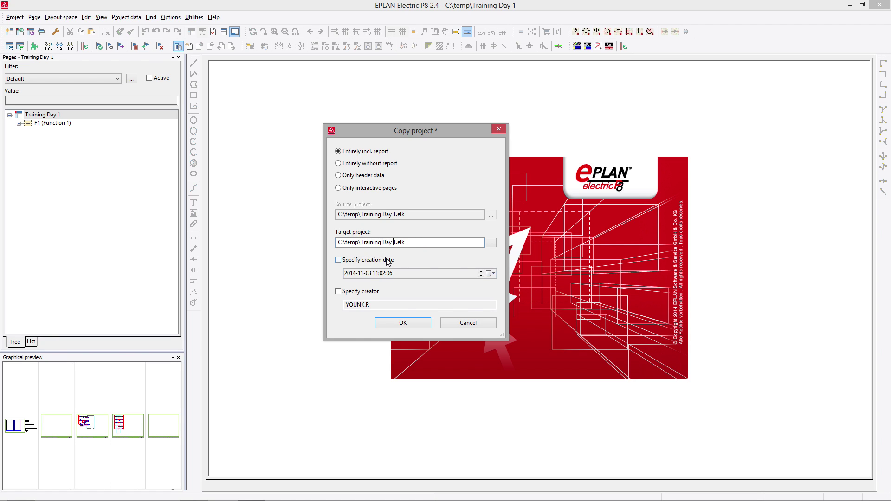
type("2")
left_click(400, 321)
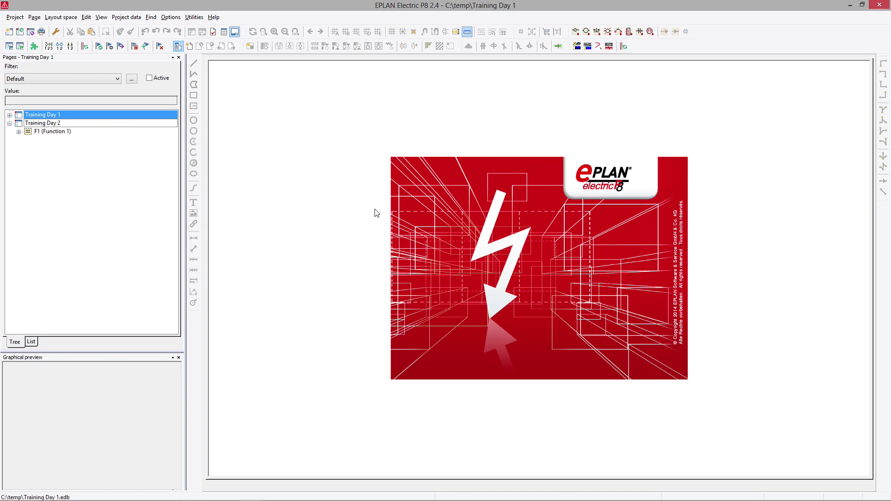
Expand F1 > P in Training Day 2 and open page 2
double_click(52, 131)
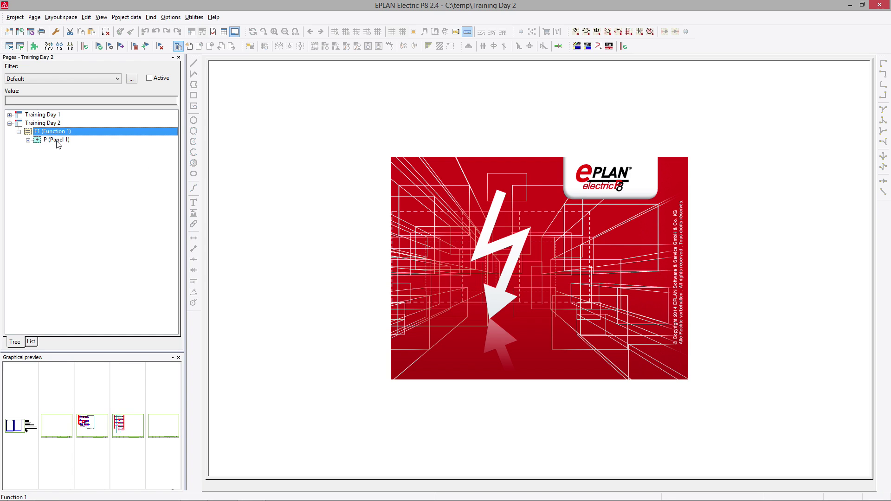
double_click(58, 140)
double_click(65, 157)
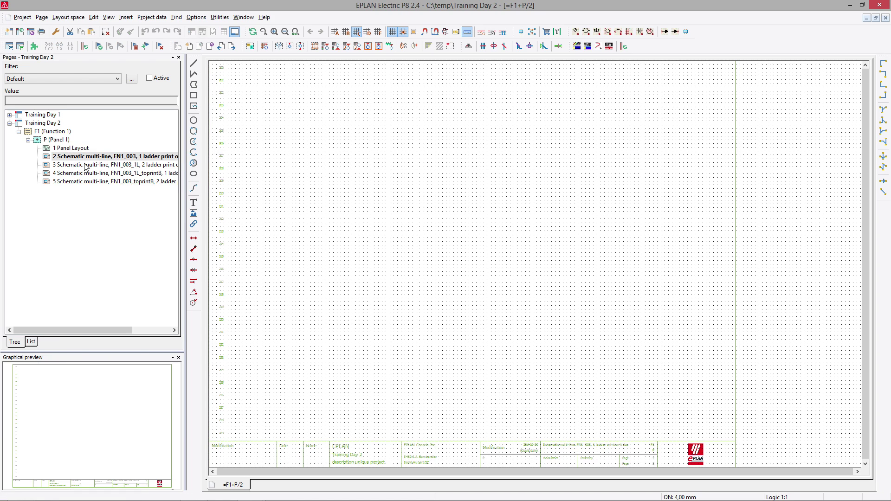
Choose the Distribution.ema window macro from the Distribution folder for placement
left_click(126, 17)
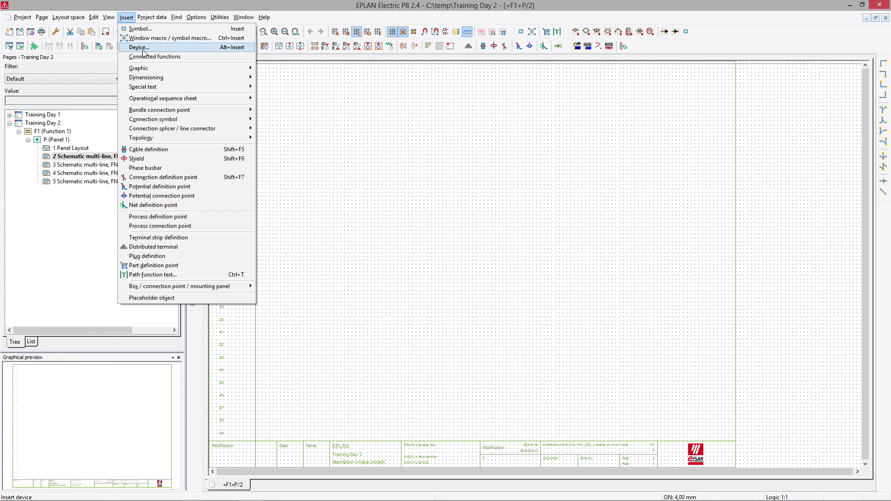
left_click(155, 40)
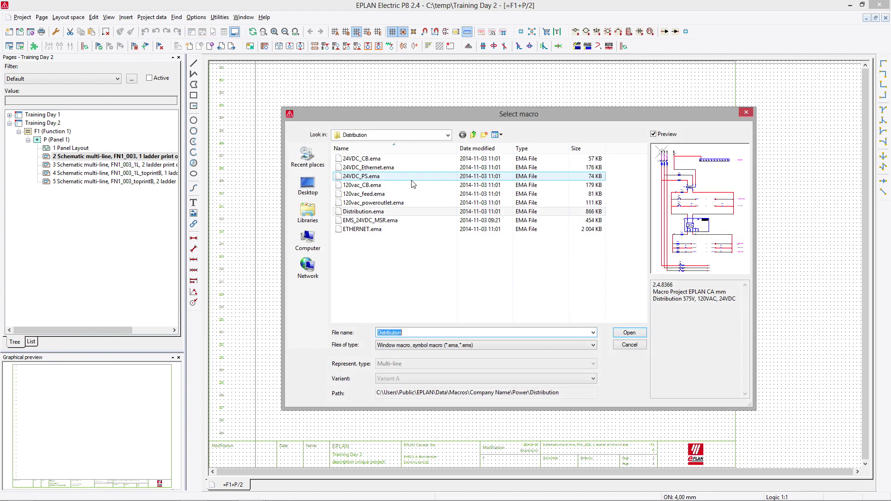
left_click(448, 135)
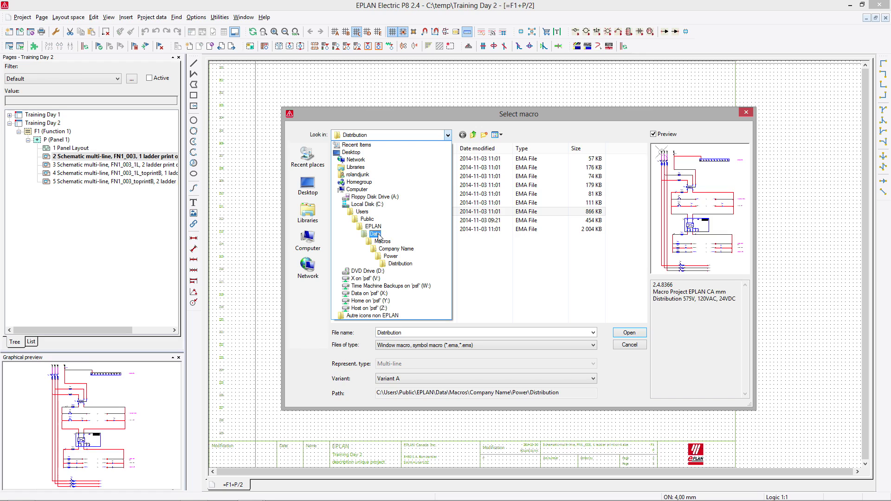
left_click(401, 264)
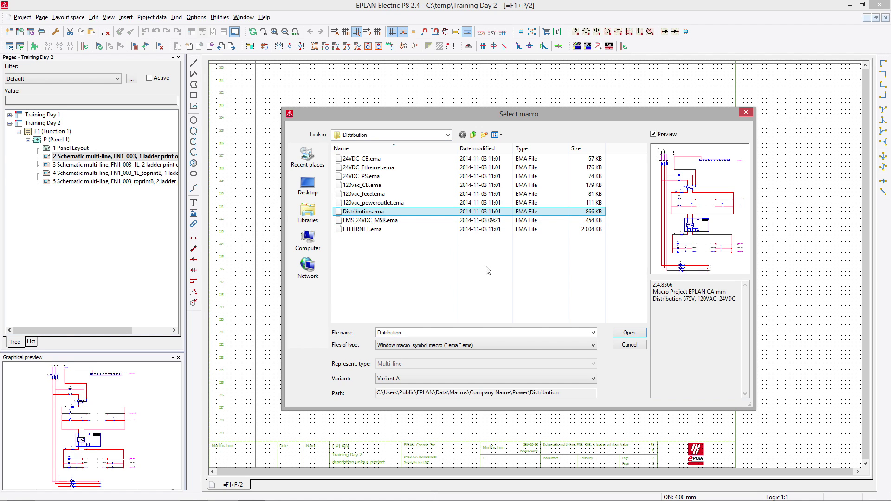
left_click(629, 333)
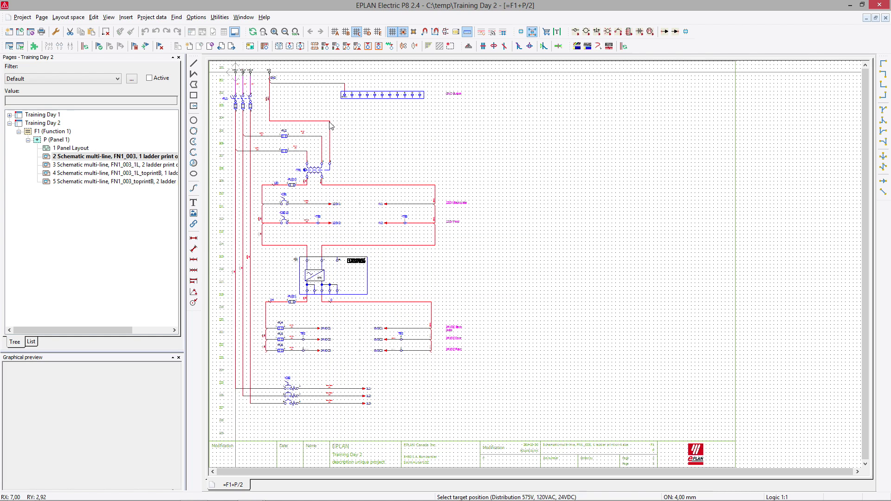
Insert the Distribution macro with NFPA Offline Numbering and terminal strips excluded, giving -FU202 and -TR208
left_click(331, 126)
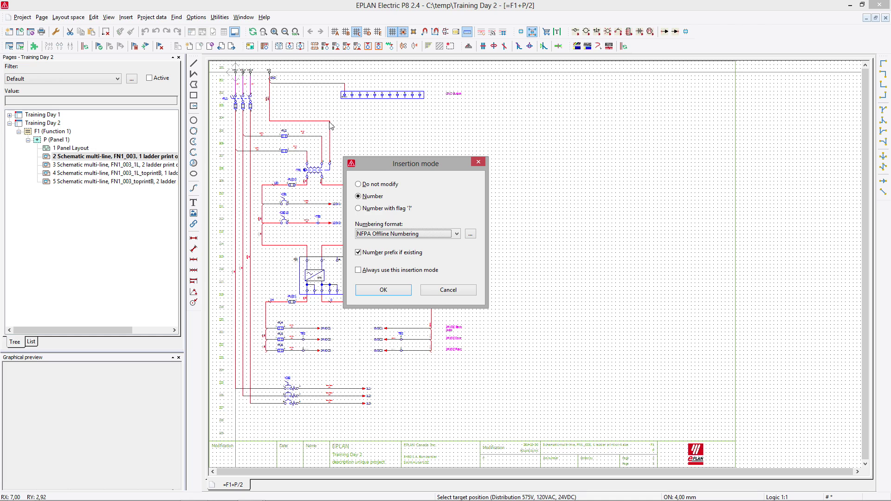
left_click(400, 235)
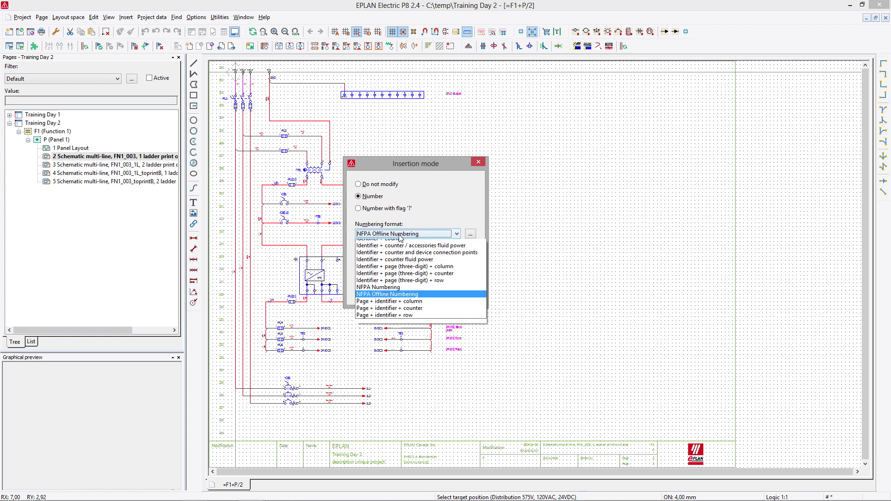
left_click(409, 290)
left_click(470, 236)
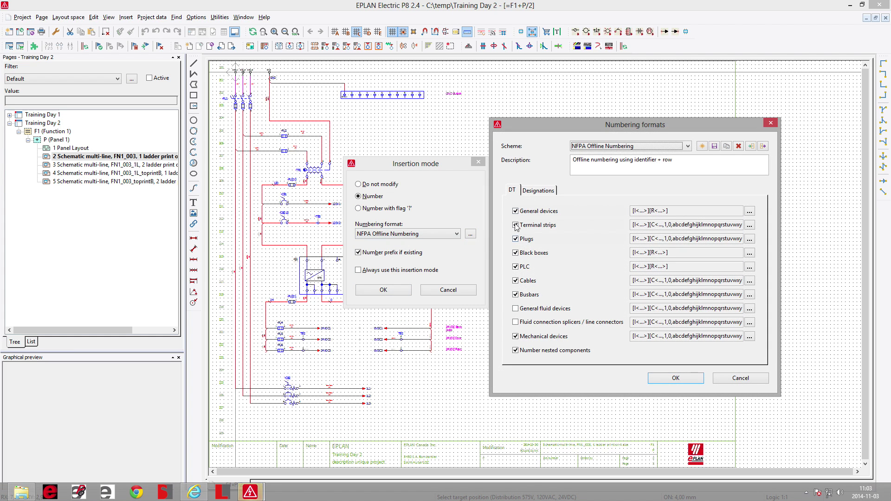
left_click(516, 225)
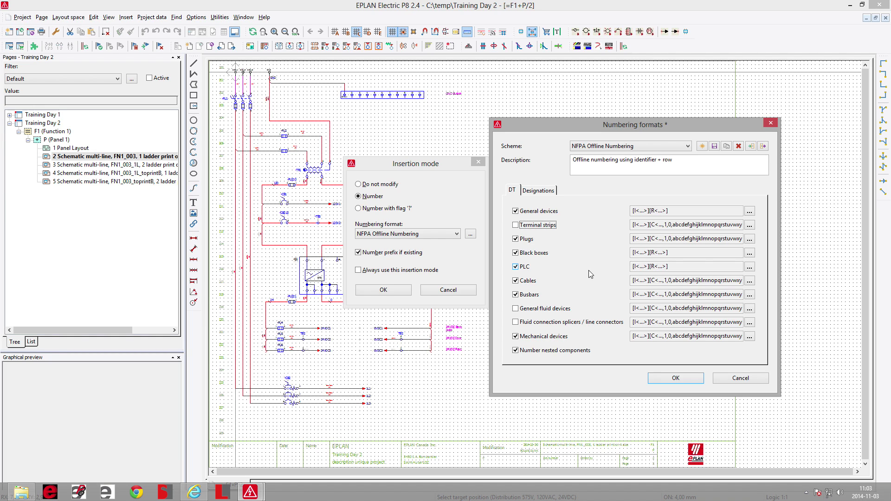
double_click(546, 213)
left_click(659, 211)
left_click(677, 381)
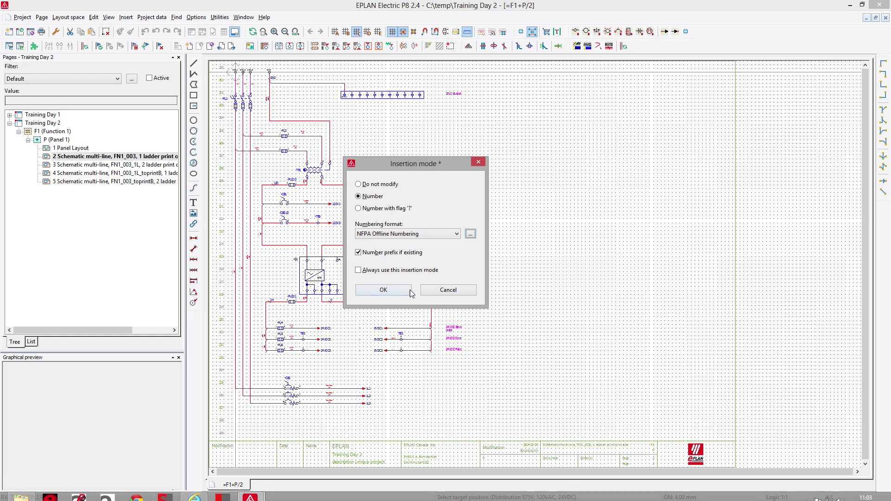
left_click(409, 290)
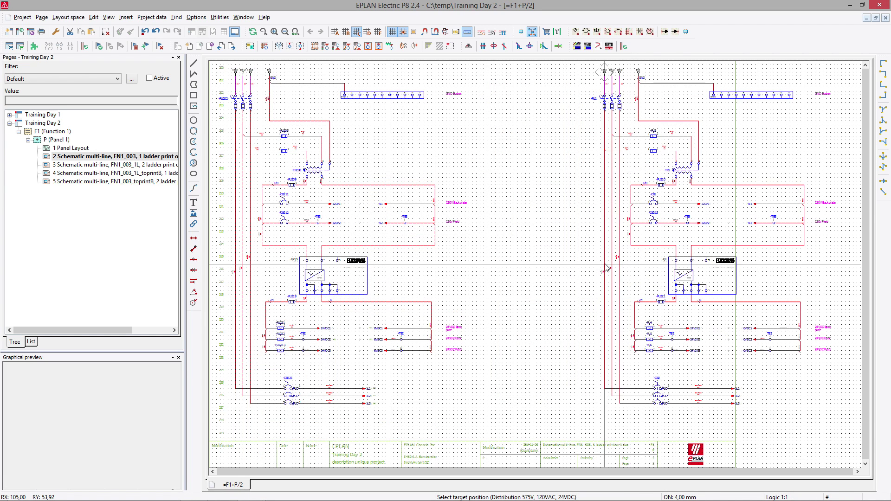
Stop placing further macro copies and zoom in on the upper part of the schematic
key("Escape")
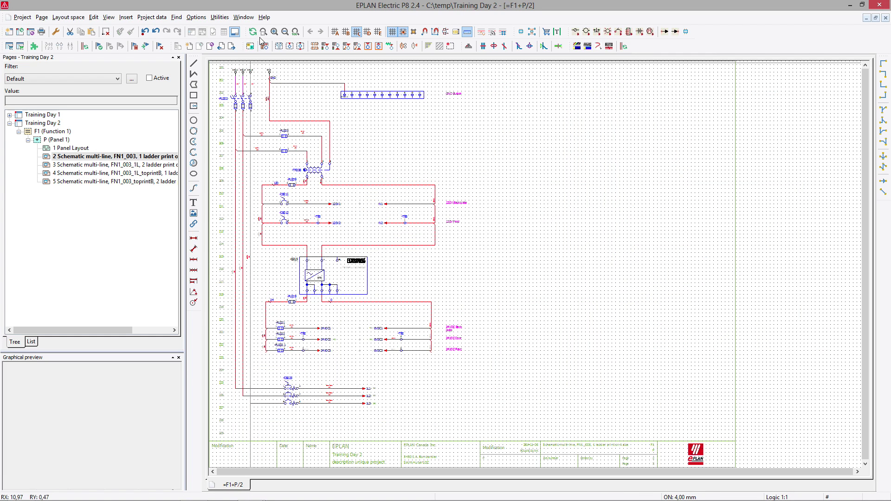
left_click(263, 31)
left_click(216, 86)
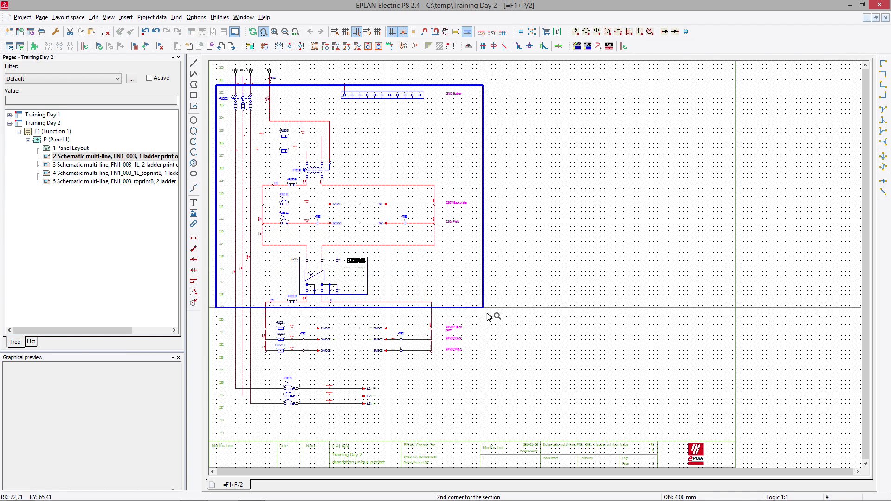
left_click(491, 314)
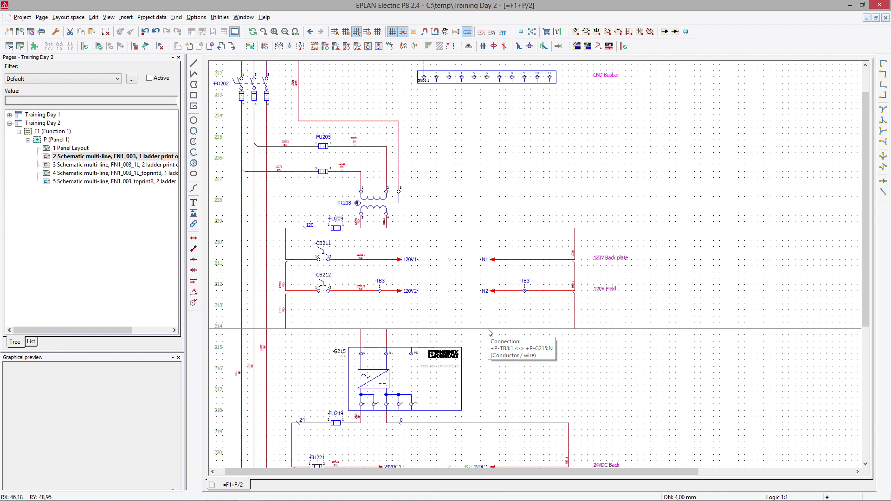